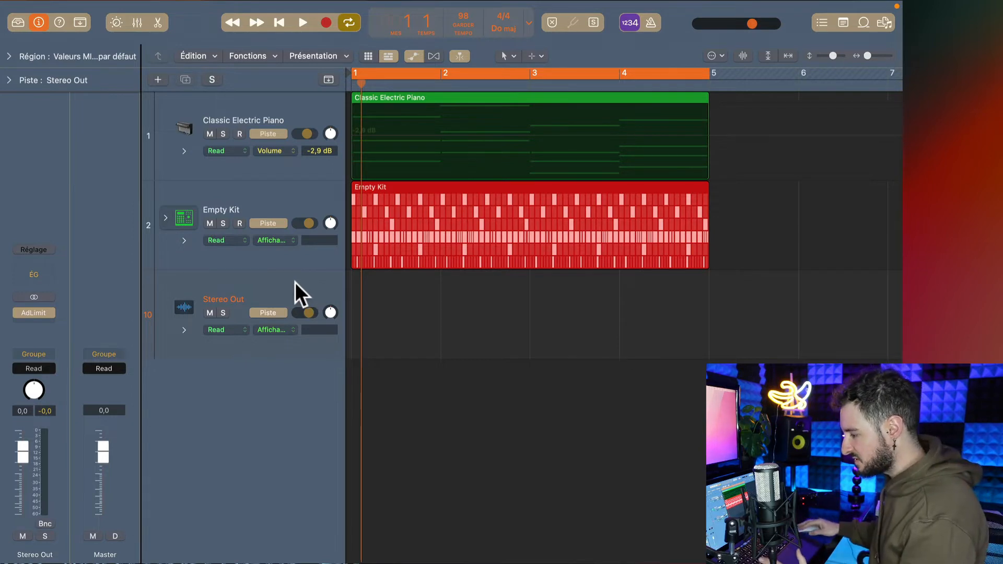
Insert a stereo AutoFilter effect on the Stereo Out channel, after the existing limiter.
{"action": "left_click", "coordinate": [46, 321]}
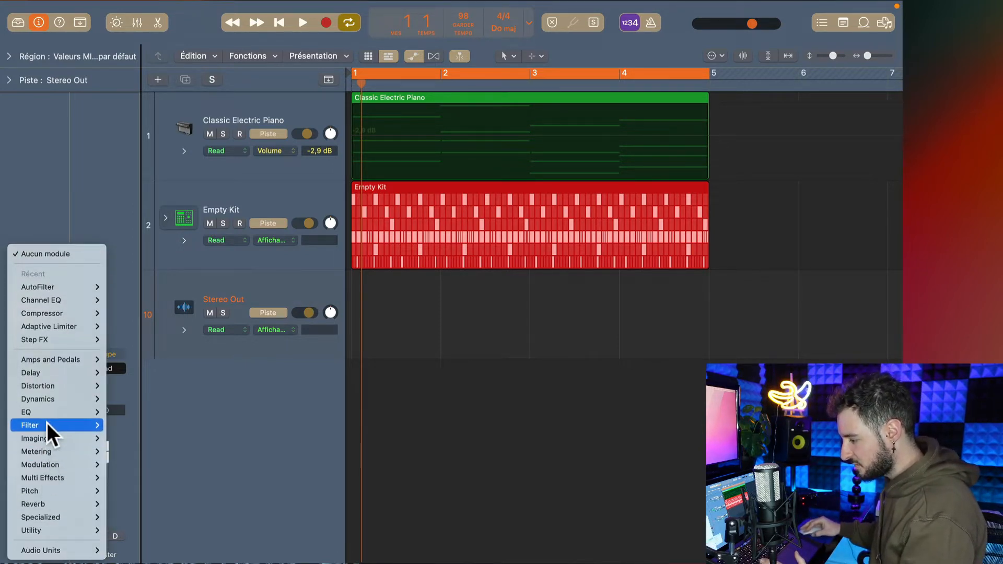
{"action": "mouse_move", "coordinate": [46, 424]}
{"action": "mouse_move", "coordinate": [134, 426]}
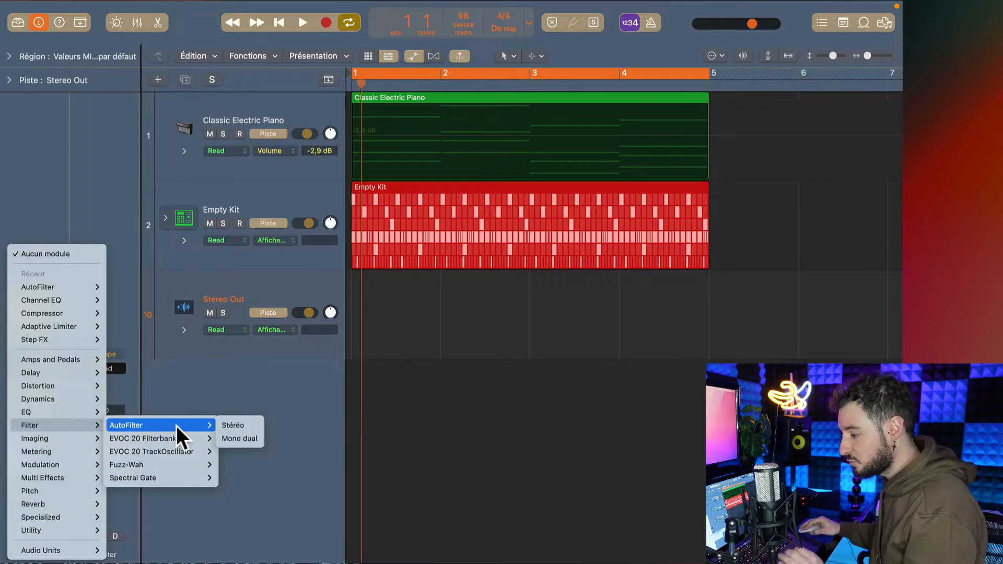
{"action": "left_click", "coordinate": [229, 425]}
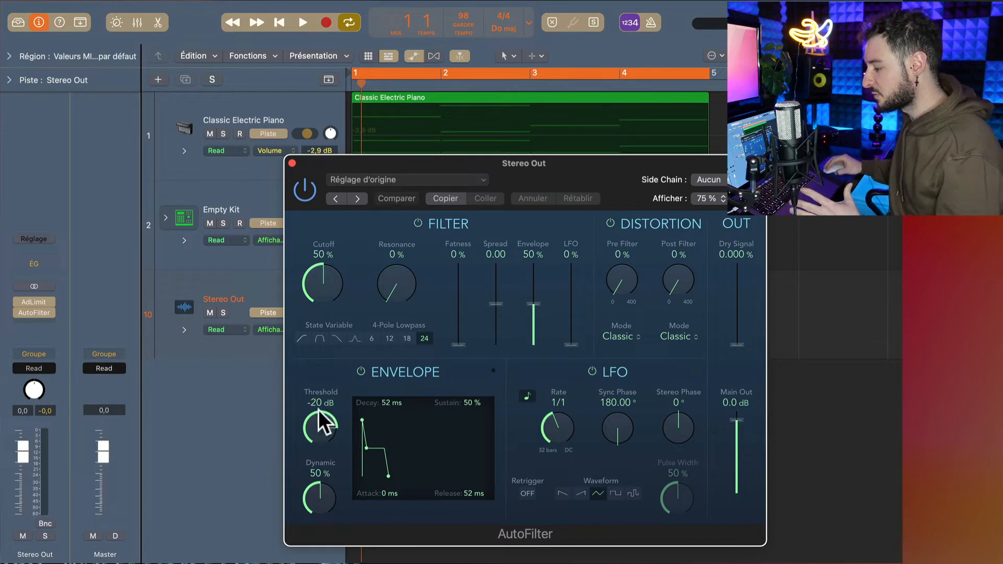
Turn off the LFO, Envelope and Distortion sections so only the Filter section stays active.
{"action": "left_click", "coordinate": [592, 371]}
{"action": "left_click", "coordinate": [361, 371]}
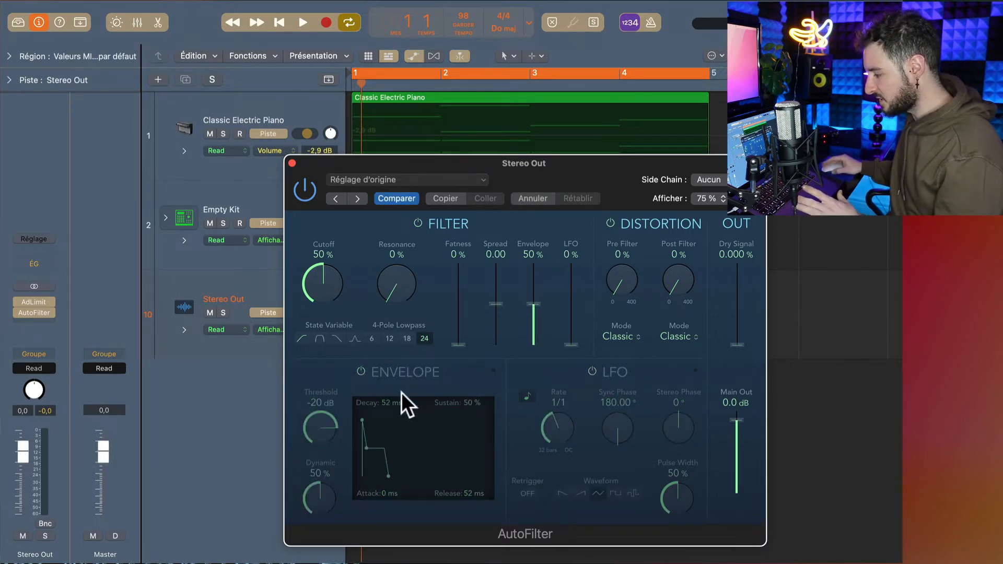
{"action": "left_click", "coordinate": [610, 222]}
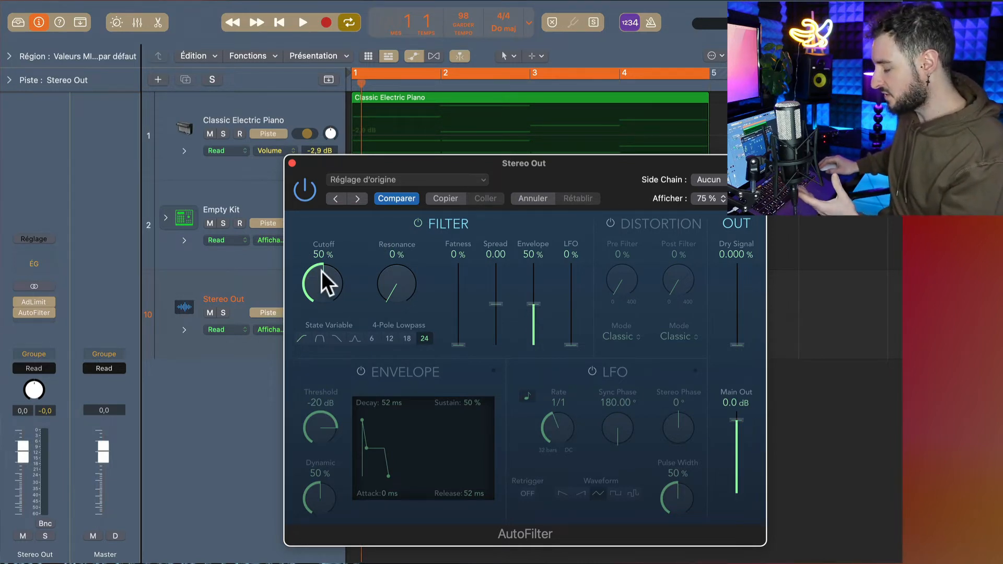
Sweep the filter Cutoff down and back up during playback, ending at 43 %, and stop playback.
{"action": "left_click_drag", "start_coordinate": [321, 270], "coordinate": [294, 386]}
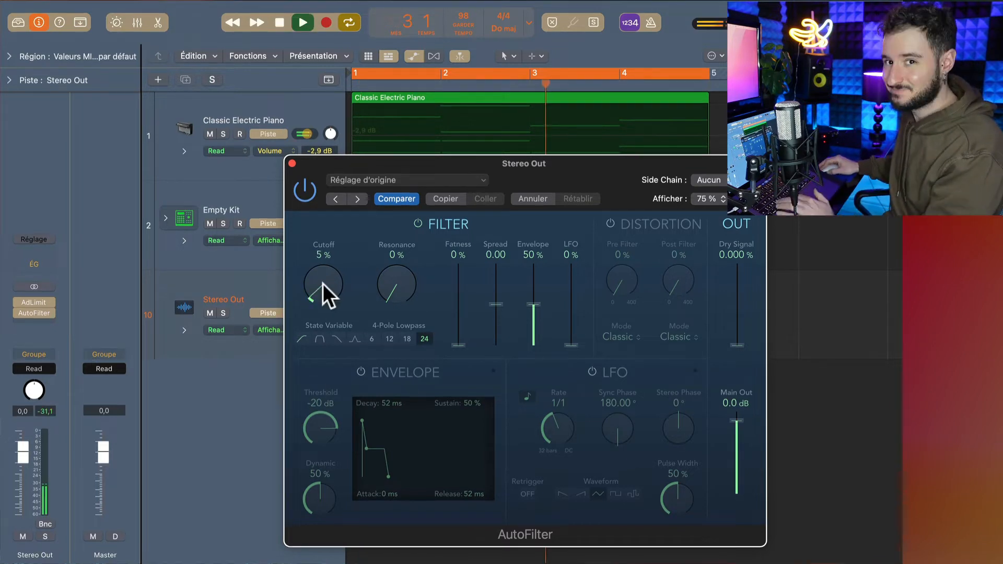
{"action": "left_click_drag", "start_coordinate": [323, 284], "coordinate": [321, 214]}
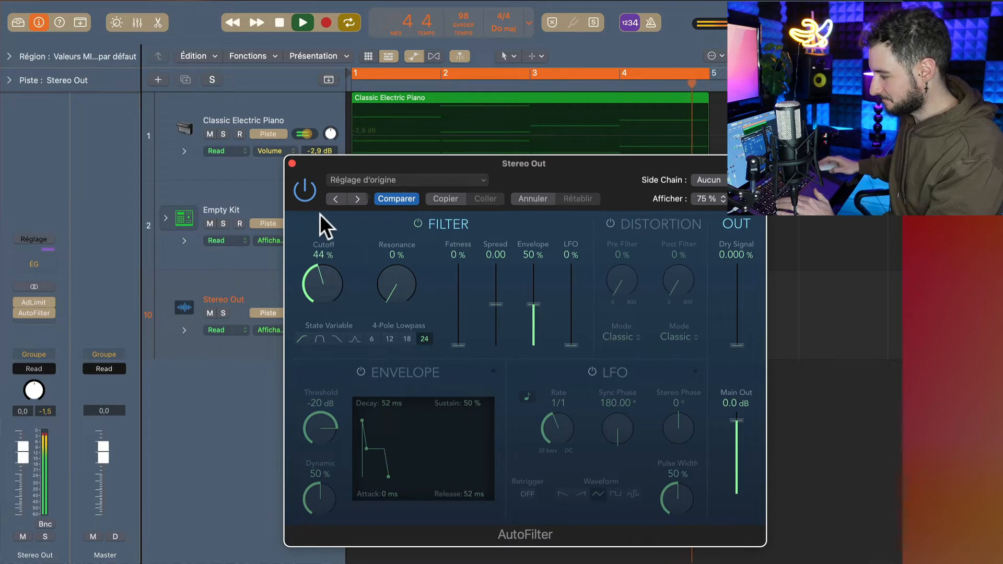
{"action": "mouse_move", "coordinate": [320, 276]}
{"action": "left_mouse_down"}
{"action": "mouse_move", "coordinate": [314, 172]}
{"action": "mouse_move", "coordinate": [324, 301]}
{"action": "mouse_move", "coordinate": [329, 170]}
{"action": "mouse_move", "coordinate": [319, 278]}
{"action": "left_mouse_up"}
{"action": "key", "text": "space"}
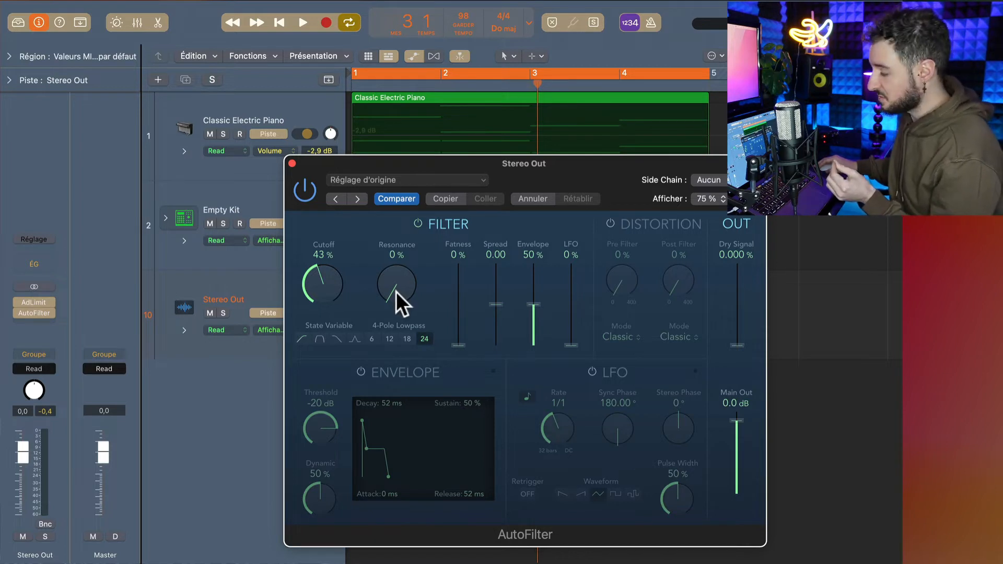
Raise Resonance to 67 %, sweep the Cutoff up from 0 % during playback, and lower Resonance to 10 %.
{"action": "left_click_drag", "start_coordinate": [392, 290], "coordinate": [390, 164]}
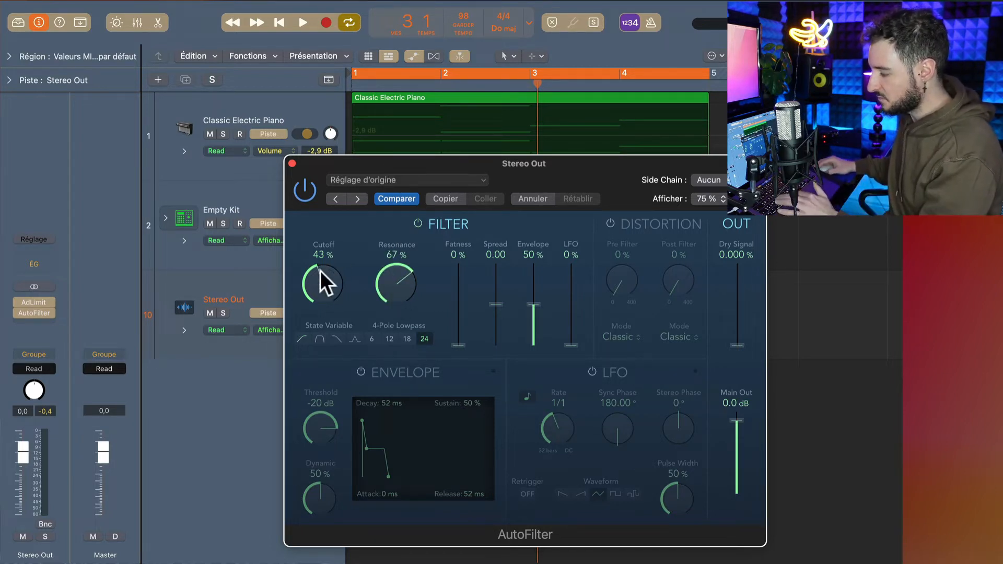
{"action": "key", "text": "space"}
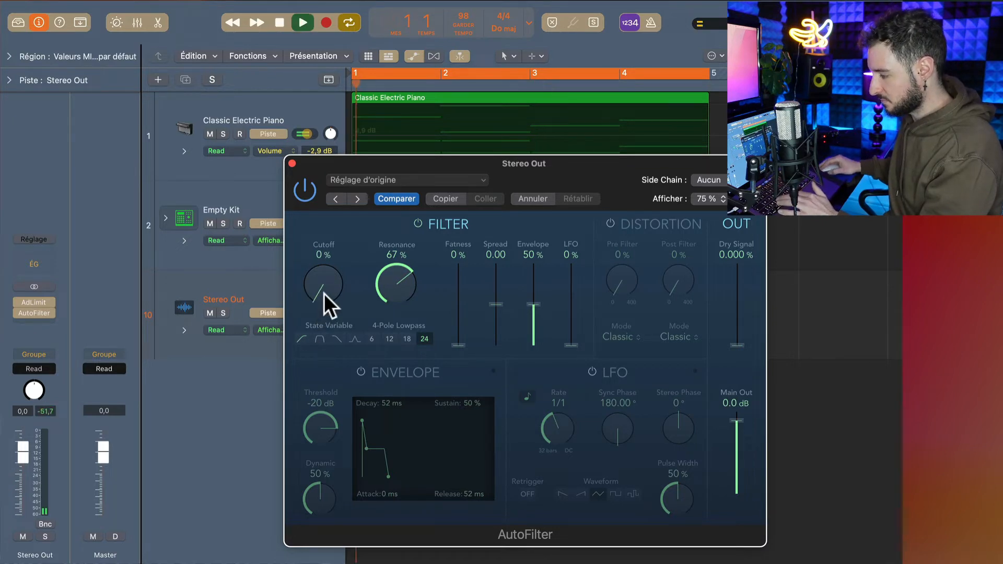
{"action": "left_click_drag", "start_coordinate": [323, 294], "coordinate": [321, 190]}
{"action": "left_click_drag", "start_coordinate": [387, 287], "coordinate": [408, 390]}
{"action": "key", "text": "space"}
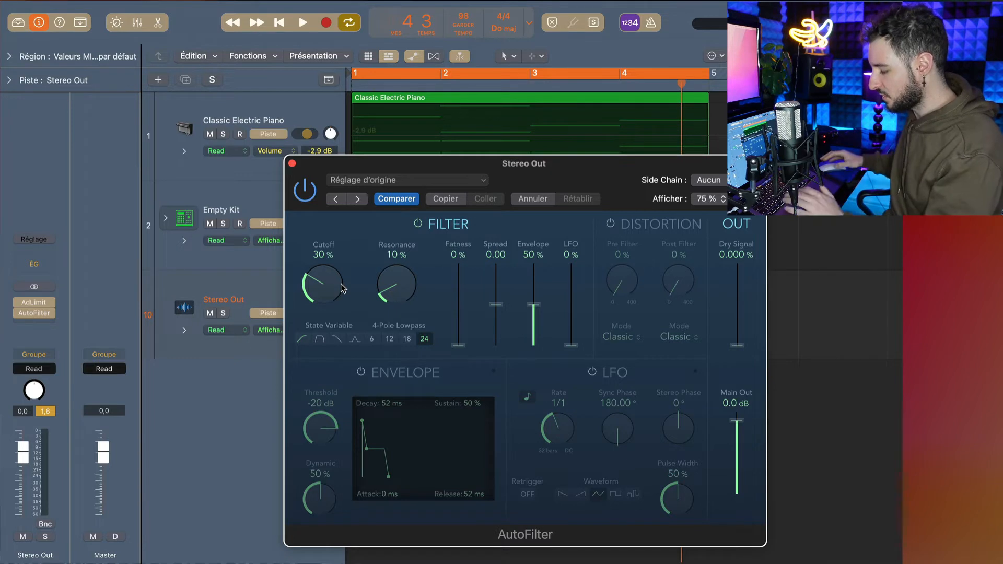
Raise the Cutoff to 88 % and Resonance to 20 % while the loop plays, ending with playback stopped.
{"action": "key", "text": "space"}
{"action": "left_click_drag", "start_coordinate": [325, 285], "coordinate": [320, 226]}
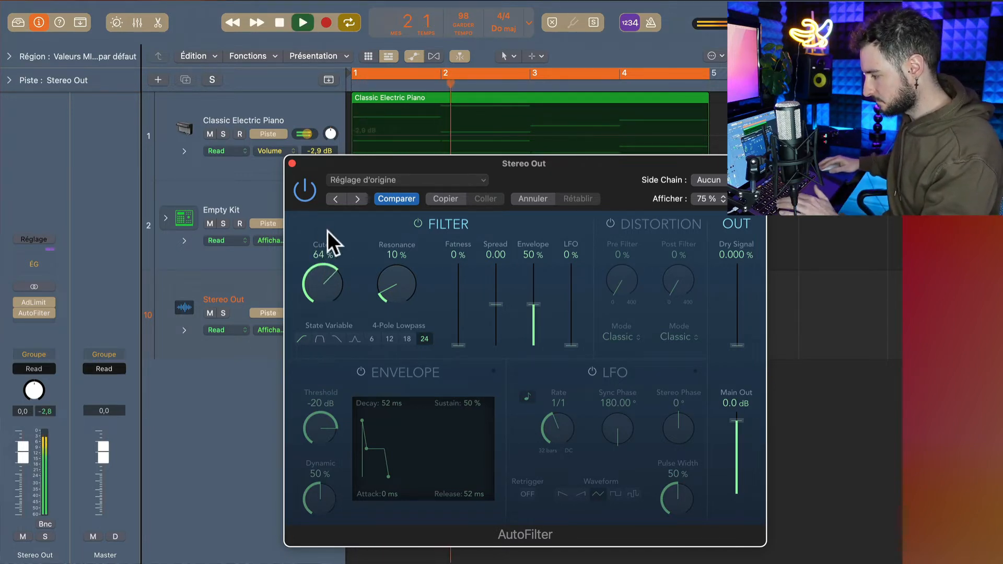
{"action": "left_click_drag", "start_coordinate": [392, 297], "coordinate": [329, 241]}
{"action": "key", "text": "space"}
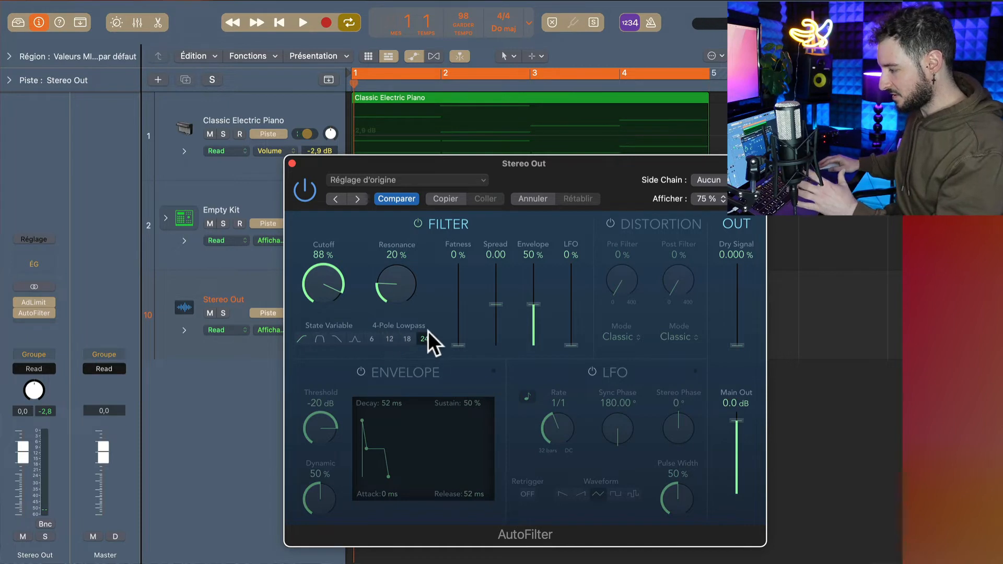
Select the state-variable high-pass filter and sweep the Cutoff from 0 % to 95 % during playback.
{"action": "left_click", "coordinate": [303, 339]}
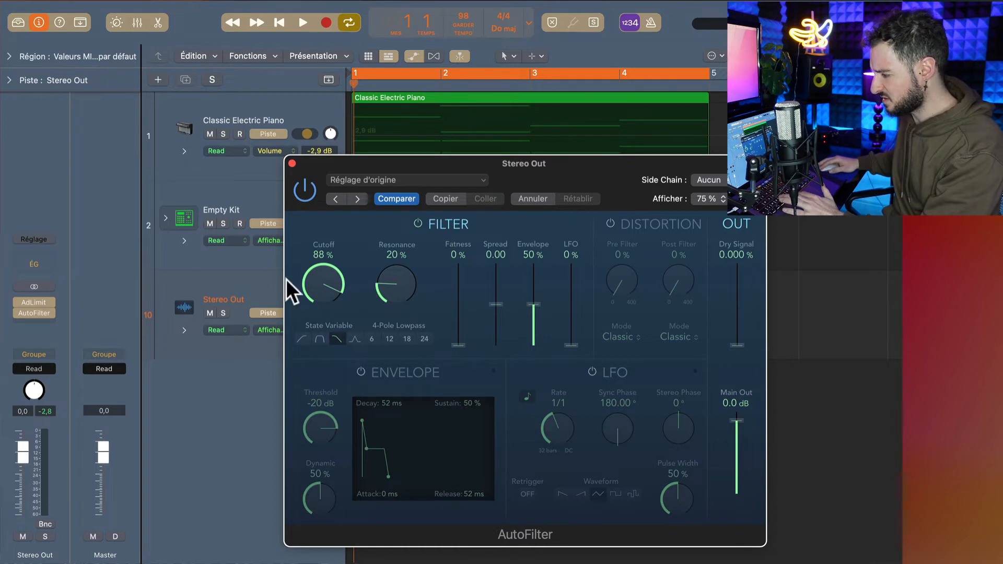
{"action": "left_click_drag", "start_coordinate": [320, 273], "coordinate": [326, 462]}
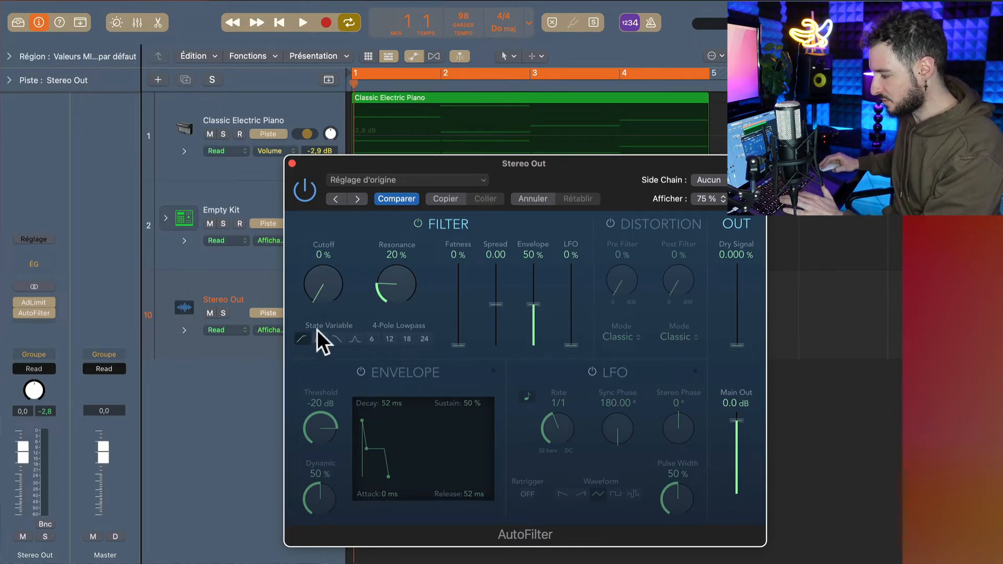
{"action": "key", "text": "space"}
{"action": "left_click_drag", "start_coordinate": [325, 293], "coordinate": [317, 115]}
{"action": "key", "text": "space"}
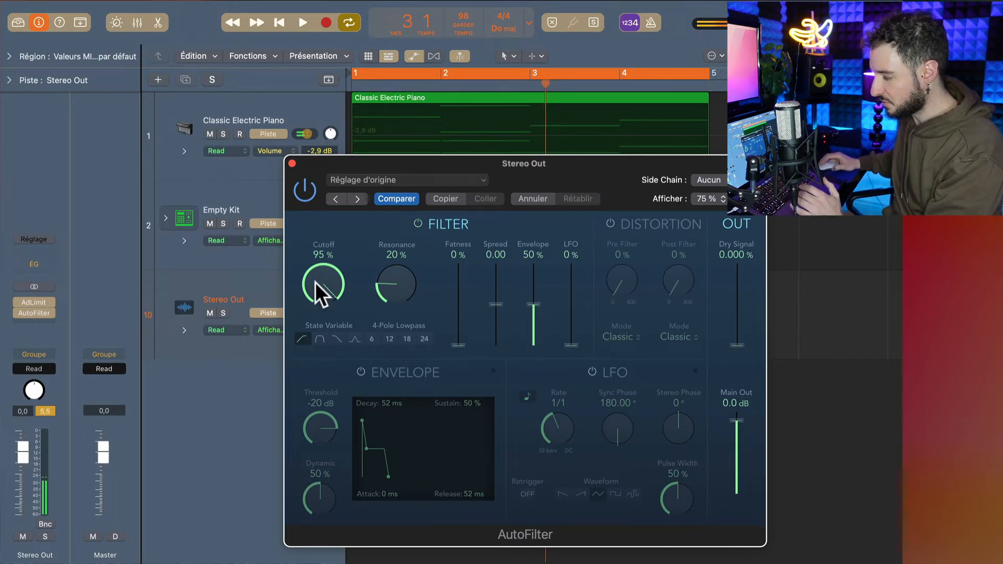
Select the state-variable band-pass filter and sweep the Cutoff from near zero up to 74 % during playback.
{"action": "left_click", "coordinate": [320, 338]}
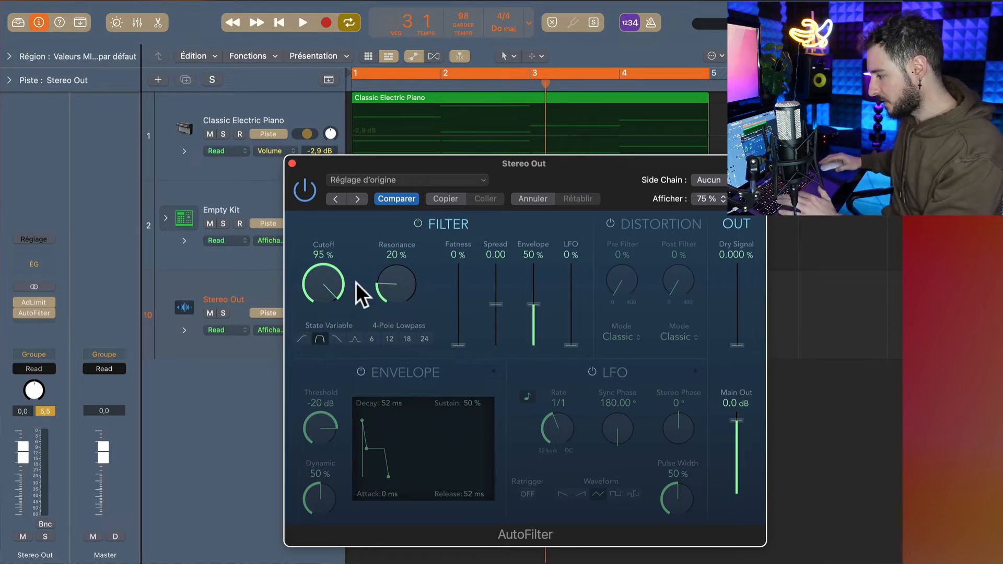
{"action": "key", "text": "space"}
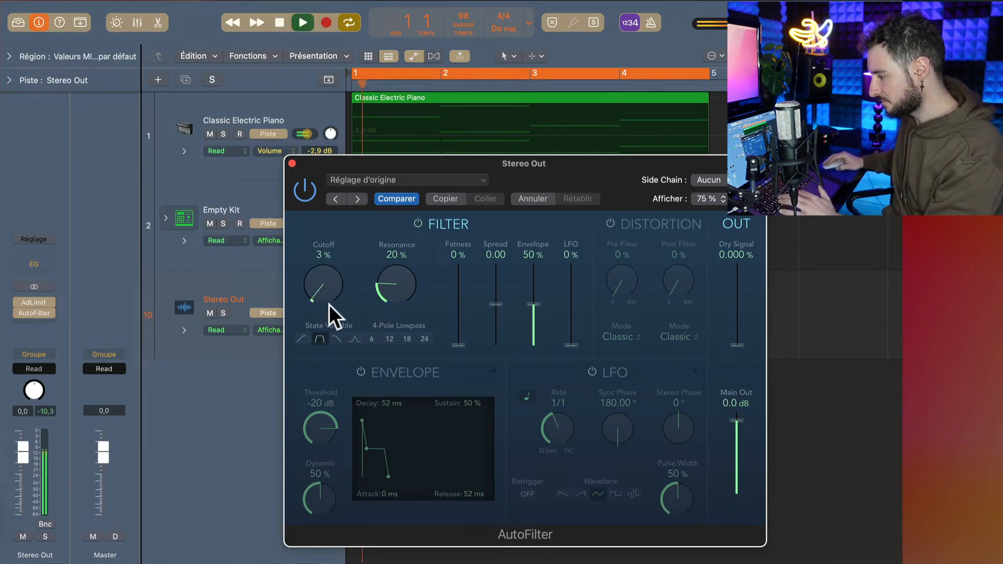
{"action": "left_click_drag", "start_coordinate": [324, 291], "coordinate": [339, 172]}
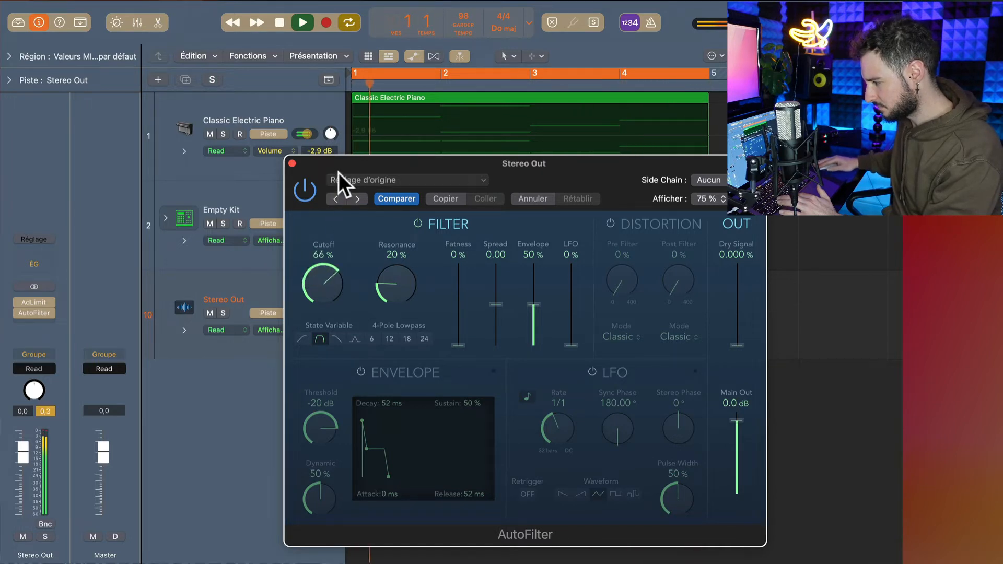
{"action": "key", "text": "space"}
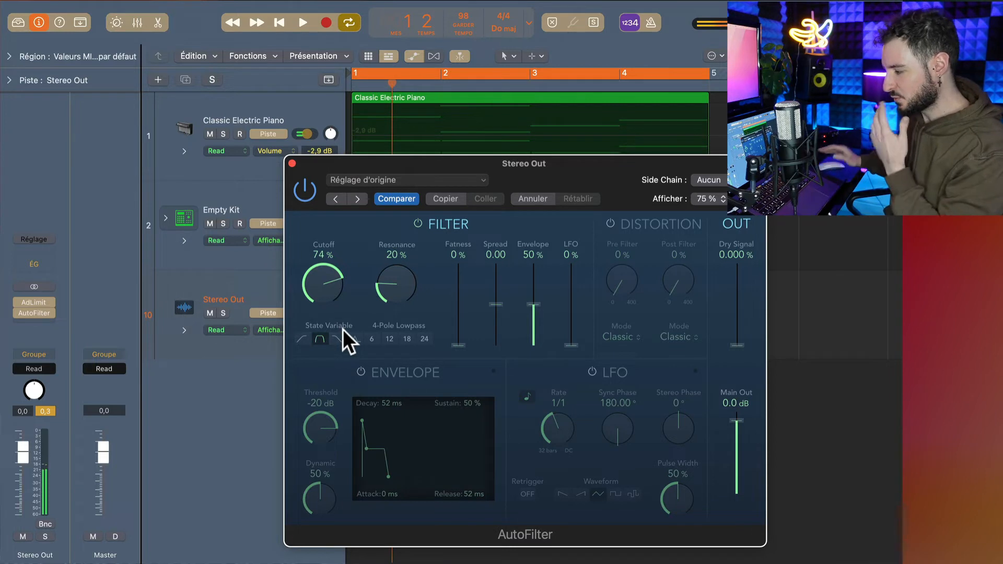
Select the state-variable low-pass filter and sweep the Cutoff from 2 % up to 97 % during playback.
{"action": "left_click", "coordinate": [343, 335]}
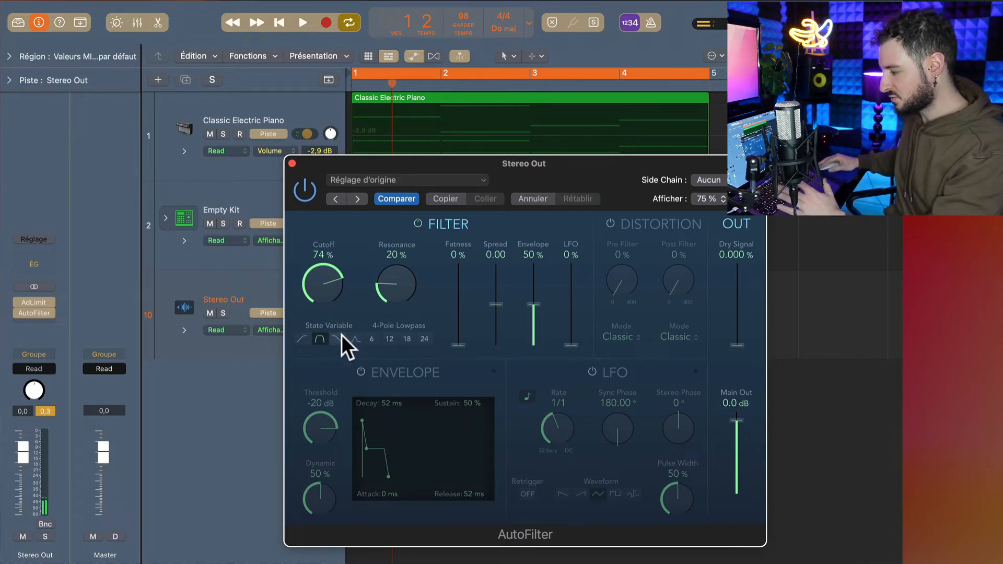
{"action": "left_click_drag", "start_coordinate": [327, 299], "coordinate": [344, 406]}
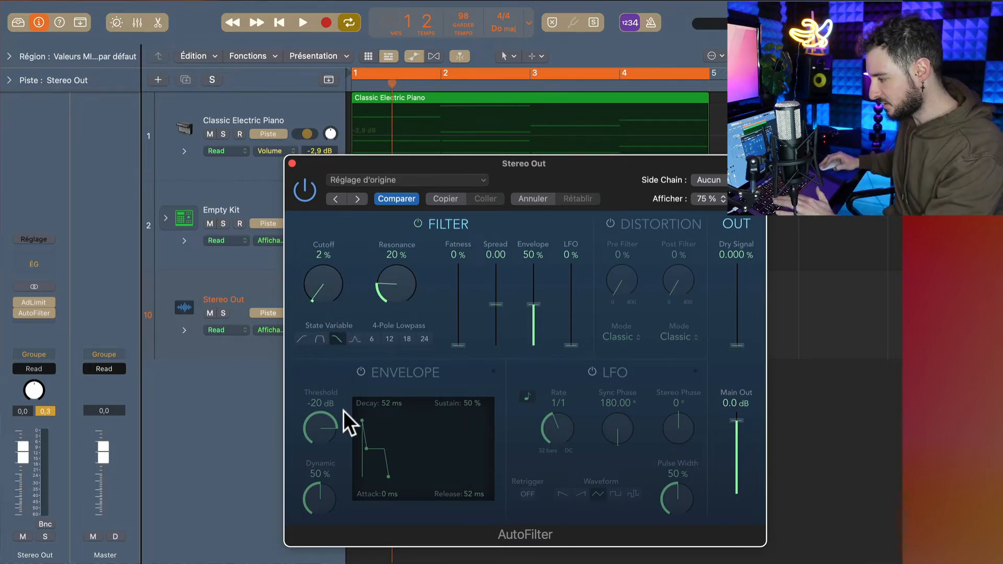
{"action": "key", "text": "space"}
{"action": "left_click_drag", "start_coordinate": [325, 289], "coordinate": [317, 124]}
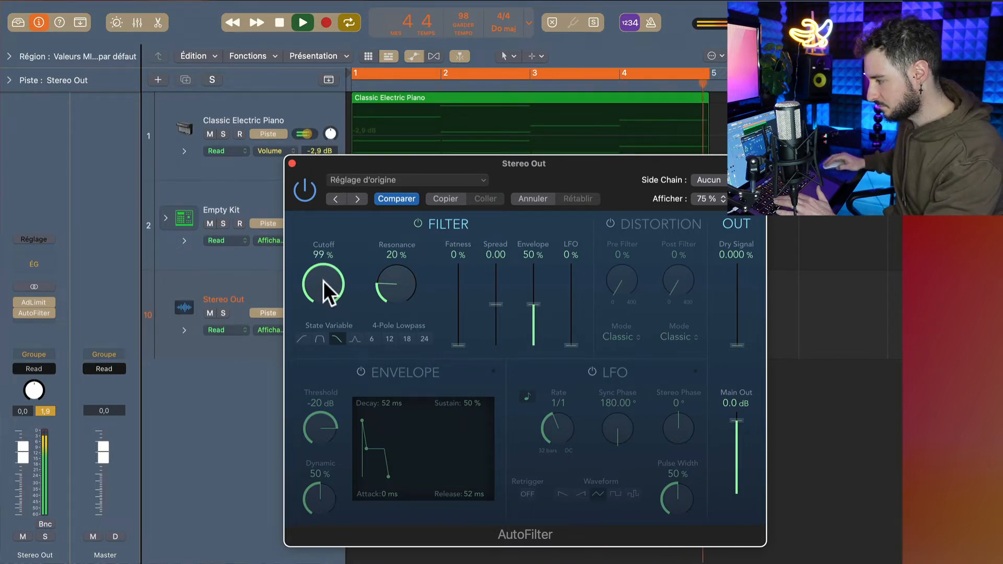
{"action": "mouse_move", "coordinate": [324, 281]}
{"action": "left_mouse_down"}
{"action": "mouse_move", "coordinate": [314, 416]}
{"action": "mouse_move", "coordinate": [329, 279]}
{"action": "left_mouse_up"}
{"action": "key", "text": "space"}
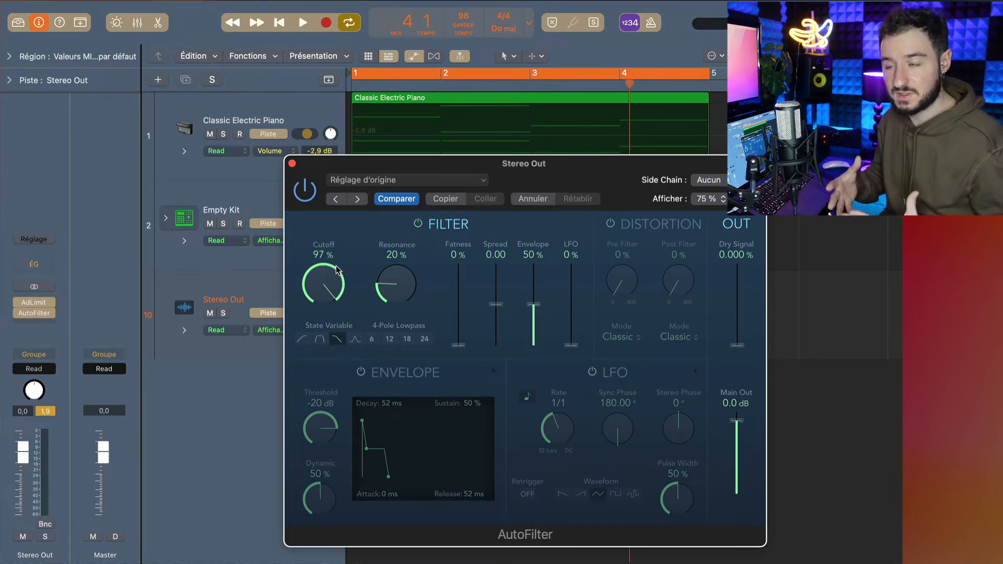
Select the state-variable peak filter and audition it by lowering the Cutoff during playback.
{"action": "left_click", "coordinate": [355, 339]}
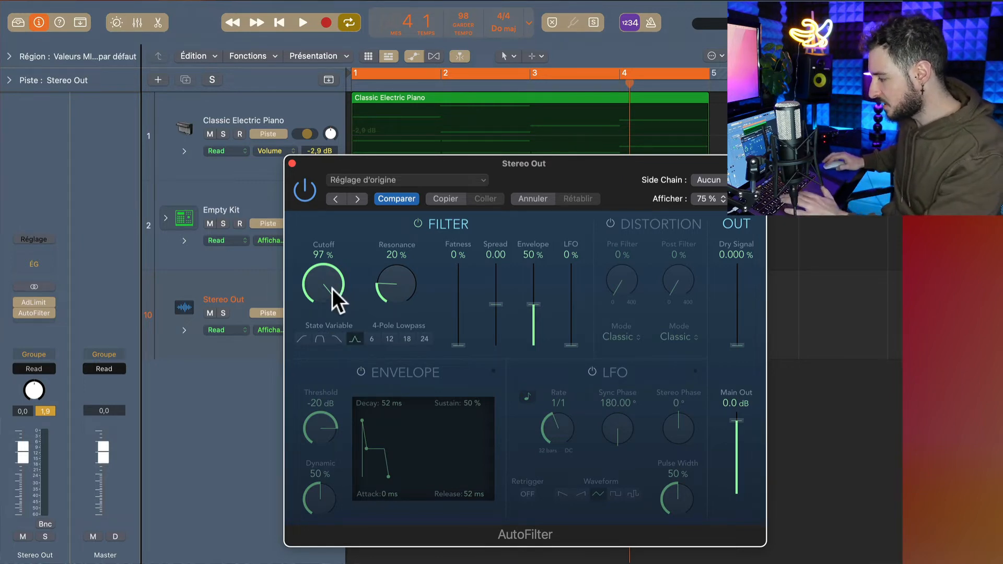
{"action": "key", "text": "space"}
{"action": "left_click_drag", "start_coordinate": [332, 283], "coordinate": [341, 312]}
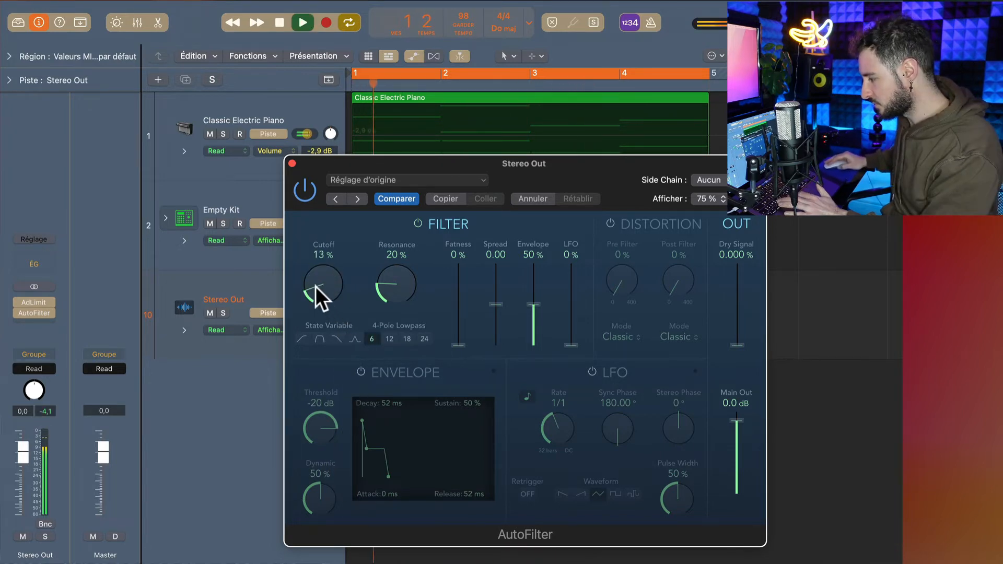
Audition the 4-pole low-pass slopes from 6 through 12, 18 and 24 while moving the Cutoff, ending at 71 %.
{"action": "left_click_drag", "start_coordinate": [311, 191], "coordinate": [321, 242]}
{"action": "left_click", "coordinate": [390, 339]}
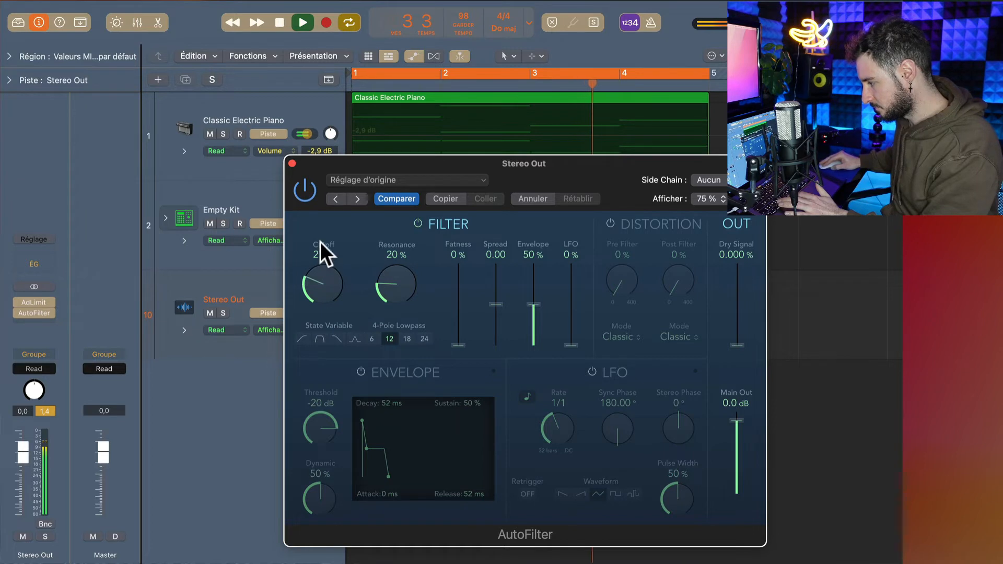
{"action": "left_click", "coordinate": [407, 339]}
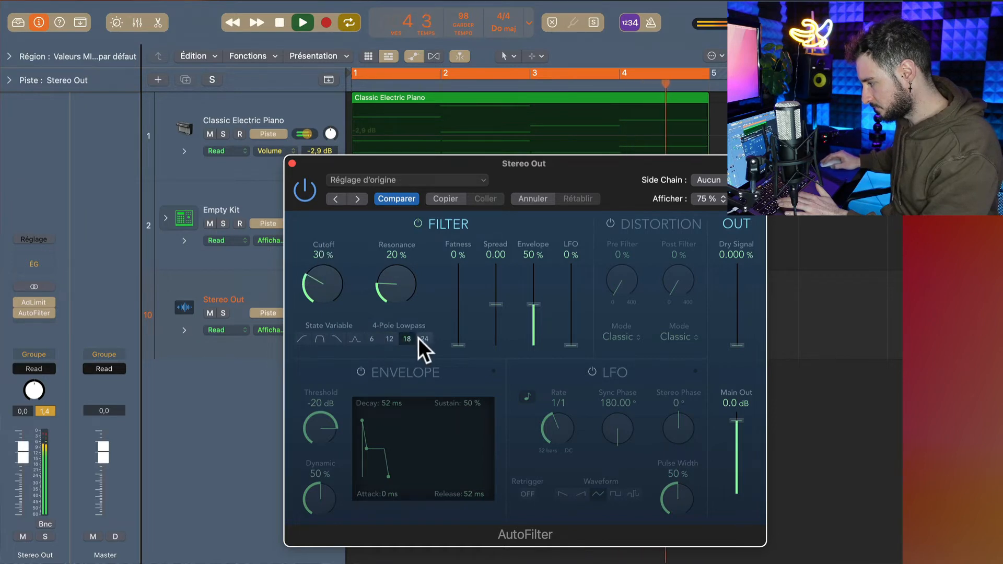
{"action": "left_click", "coordinate": [425, 339]}
{"action": "left_click_drag", "start_coordinate": [324, 293], "coordinate": [324, 212]}
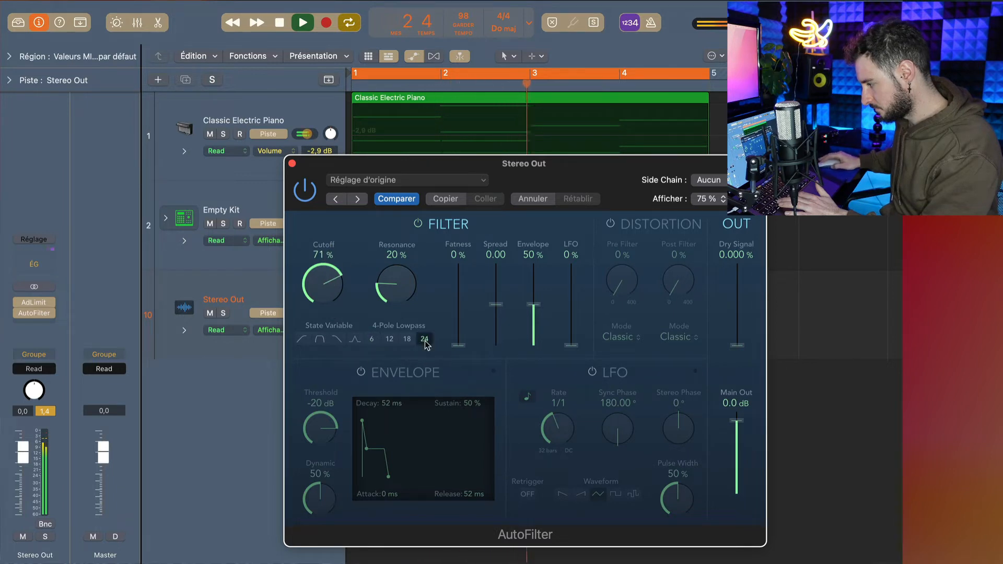
{"action": "key", "text": "space"}
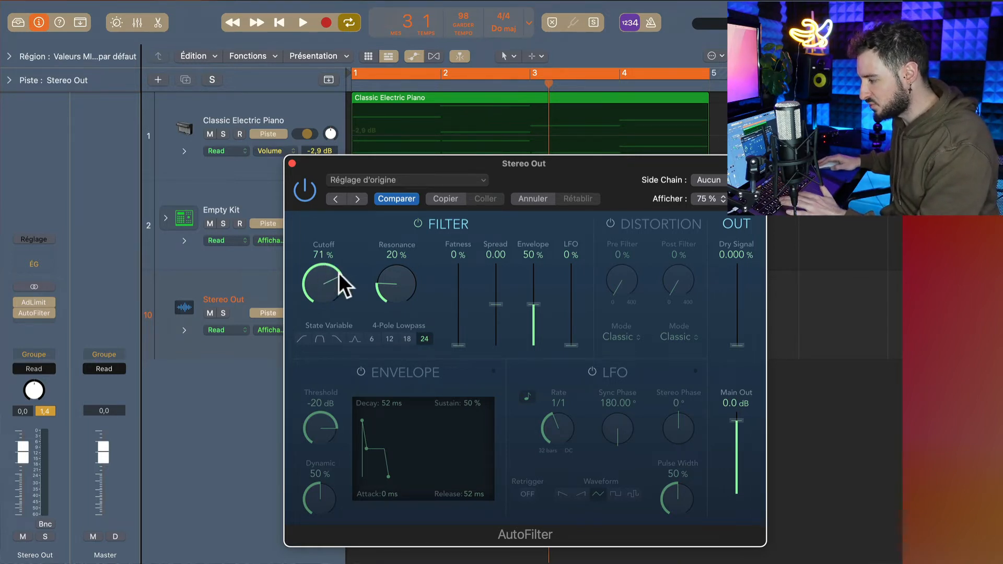
Compare low-pass slopes 12 and 6 with the Cutoff at 100 %, lower it to 0 %, and finish on slope 24.
{"action": "key", "text": "space"}
{"action": "left_click_drag", "start_coordinate": [319, 250], "coordinate": [317, 228]}
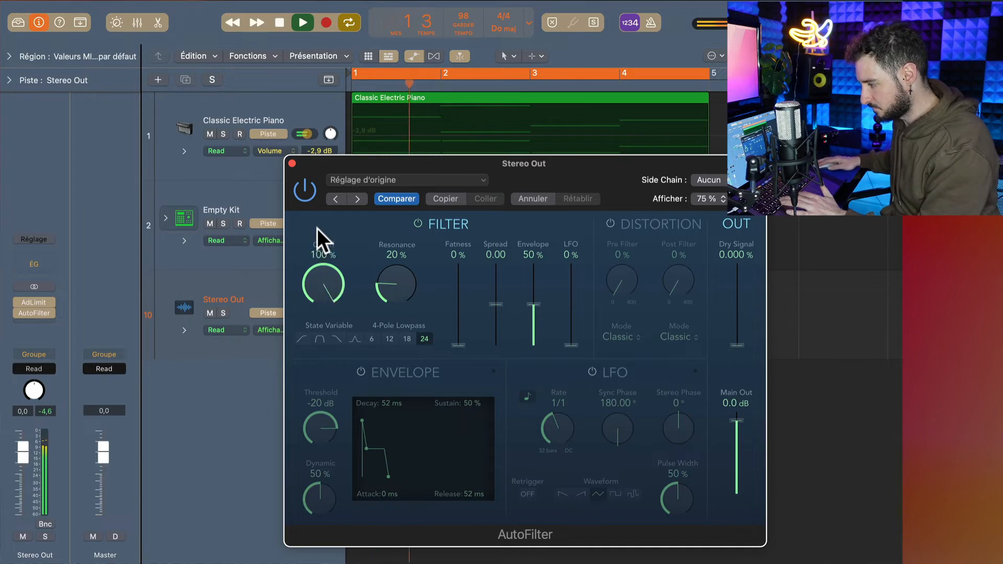
{"action": "left_click", "coordinate": [390, 339]}
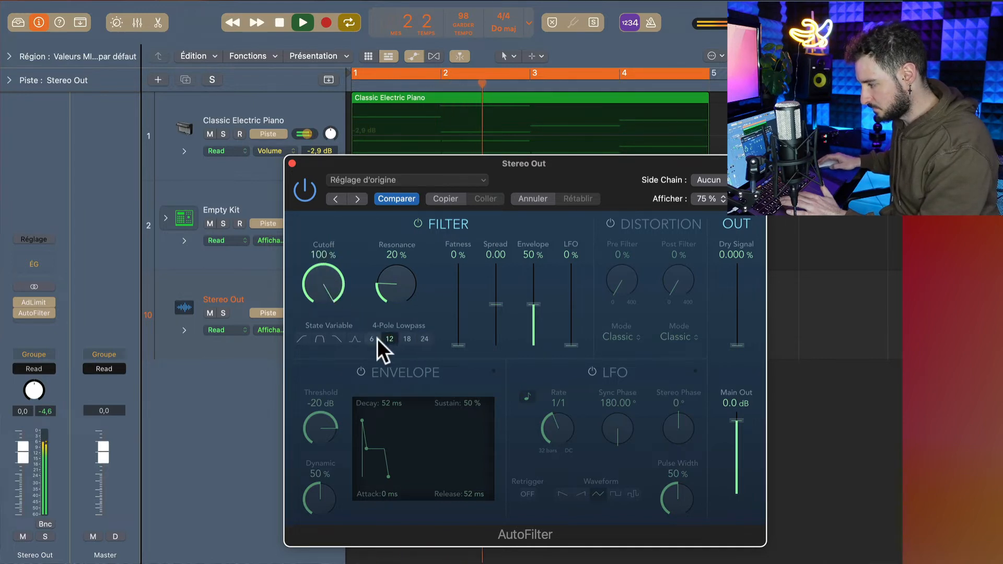
{"action": "left_click", "coordinate": [373, 339]}
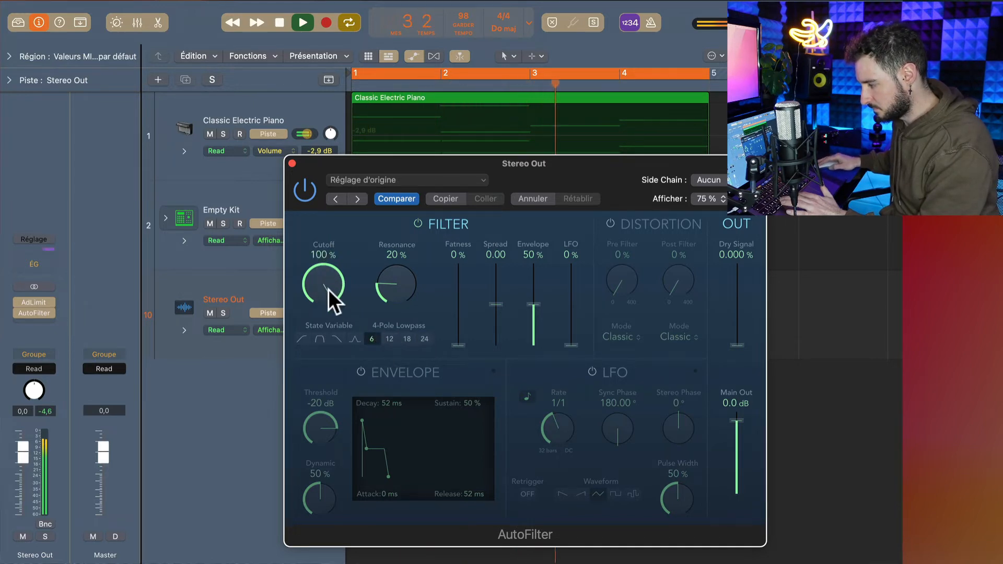
{"action": "left_click_drag", "start_coordinate": [328, 289], "coordinate": [286, 469]}
{"action": "left_click", "coordinate": [417, 337]}
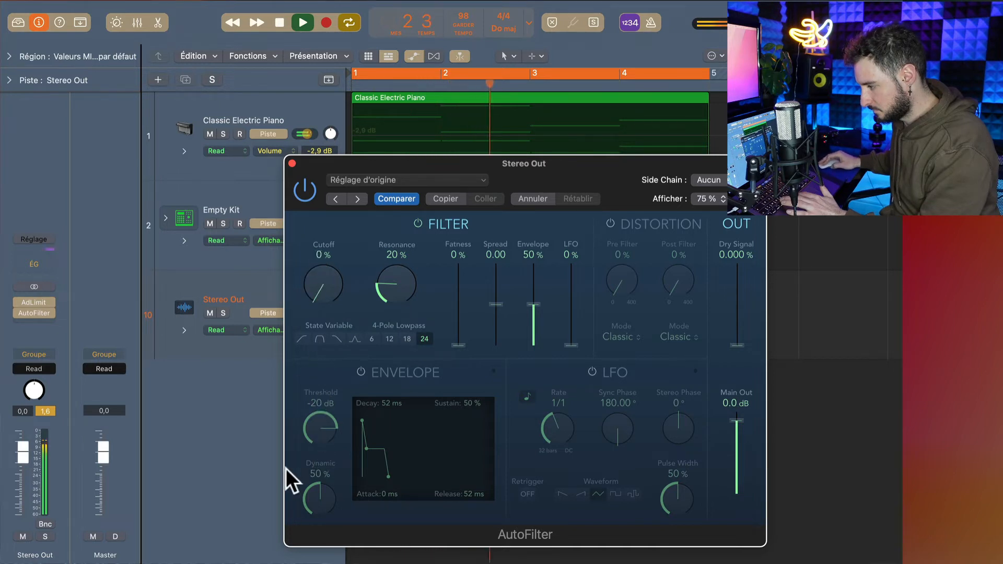
{"action": "key", "text": "space"}
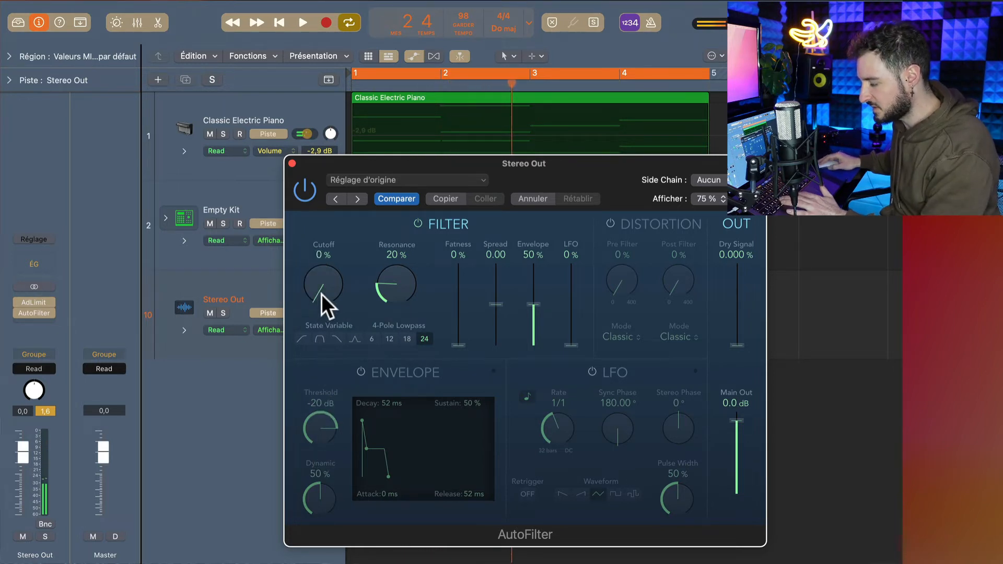
Audition the 24 low-pass slope during playback, raising the Cutoff from 0 % through 77 % to 100 %.
{"action": "left_click_drag", "start_coordinate": [321, 292], "coordinate": [319, 159]}
{"action": "key", "text": "space"}
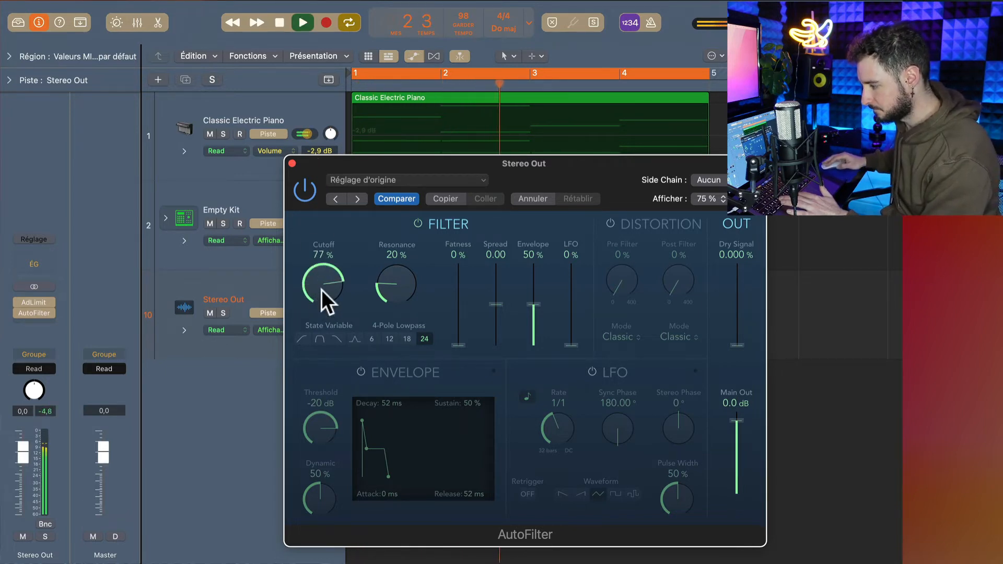
{"action": "left_click_drag", "start_coordinate": [321, 298], "coordinate": [329, 197]}
{"action": "key", "text": "space"}
Select low-pass slope 6 and audition it by lowering the Cutoff to 0 % and raising it to 52 %.
{"action": "left_click", "coordinate": [372, 339]}
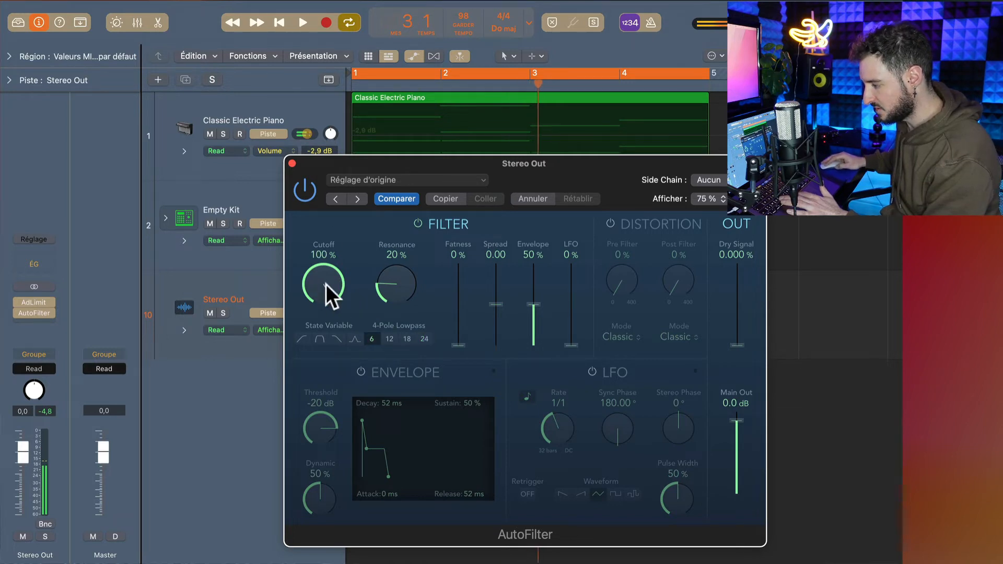
{"action": "left_click_drag", "start_coordinate": [341, 396], "coordinate": [355, 500]}
{"action": "key", "text": "space"}
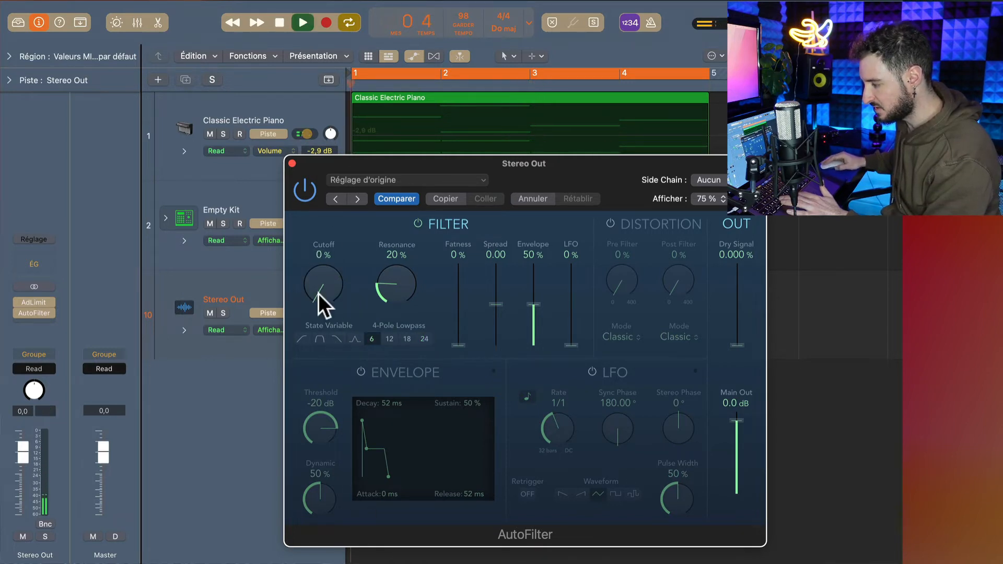
{"action": "left_click_drag", "start_coordinate": [318, 295], "coordinate": [340, 210]}
{"action": "key", "text": "space"}
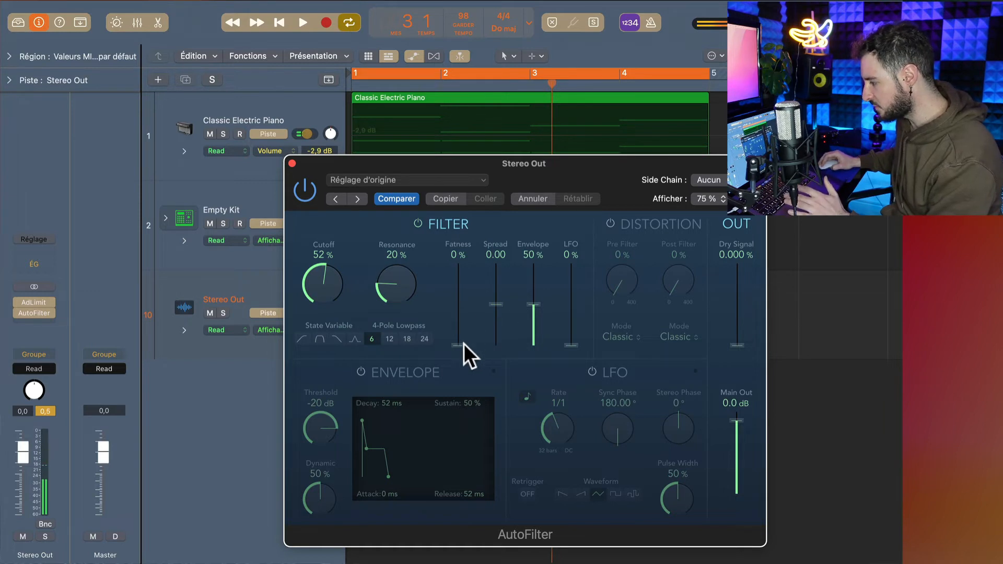
Audition Fatness at 58 %, 70 % and 100 % during playback, selecting the state-variable low-pass filter and ending with the Cutoff at 47 %.
{"action": "key", "text": "space"}
{"action": "left_click_drag", "start_coordinate": [462, 346], "coordinate": [463, 290]}
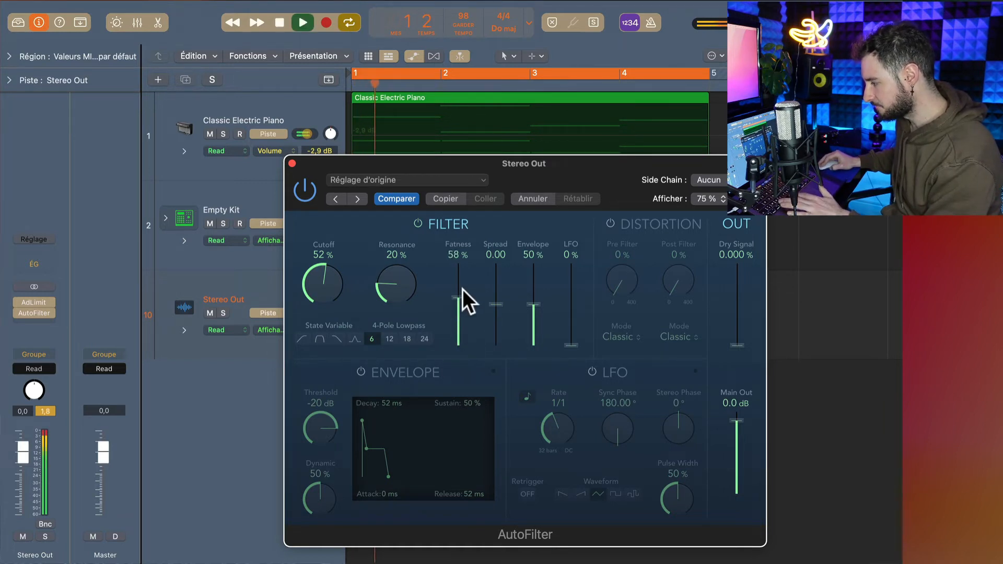
{"action": "left_click", "coordinate": [337, 338]}
{"action": "left_click_drag", "start_coordinate": [324, 289], "coordinate": [325, 216]}
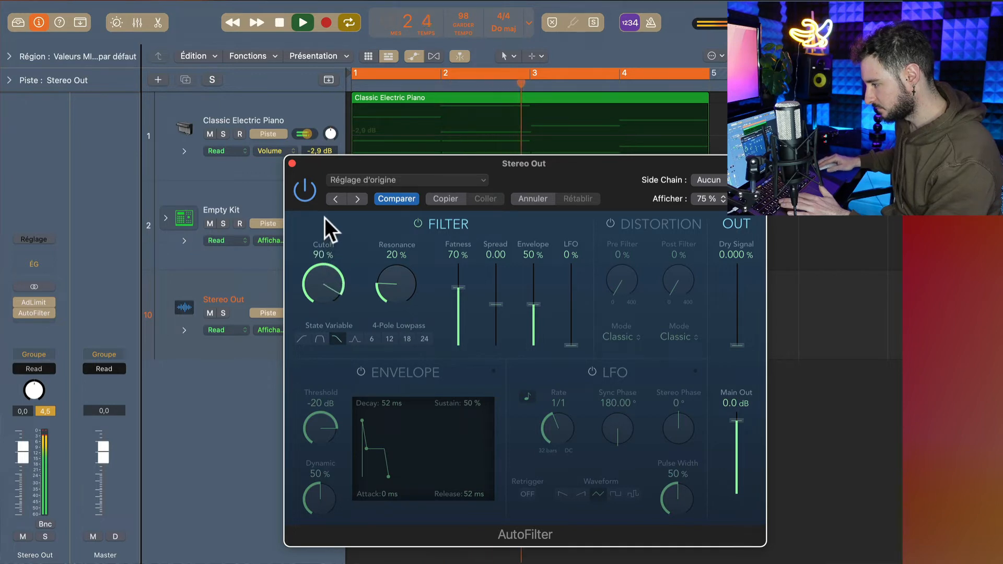
{"action": "left_click_drag", "start_coordinate": [458, 298], "coordinate": [421, 267]}
{"action": "left_click_drag", "start_coordinate": [323, 284], "coordinate": [321, 348]}
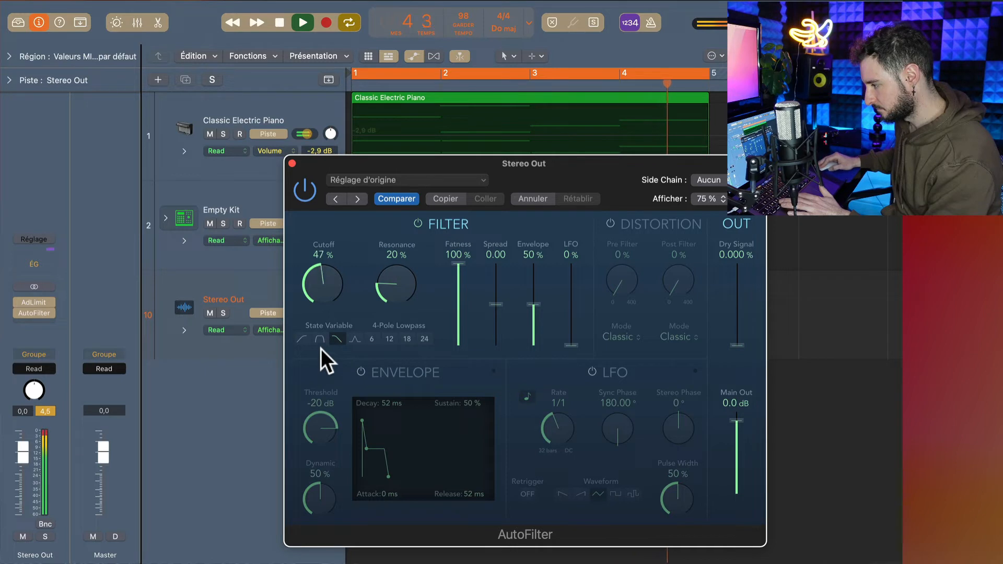
{"action": "key", "text": "space"}
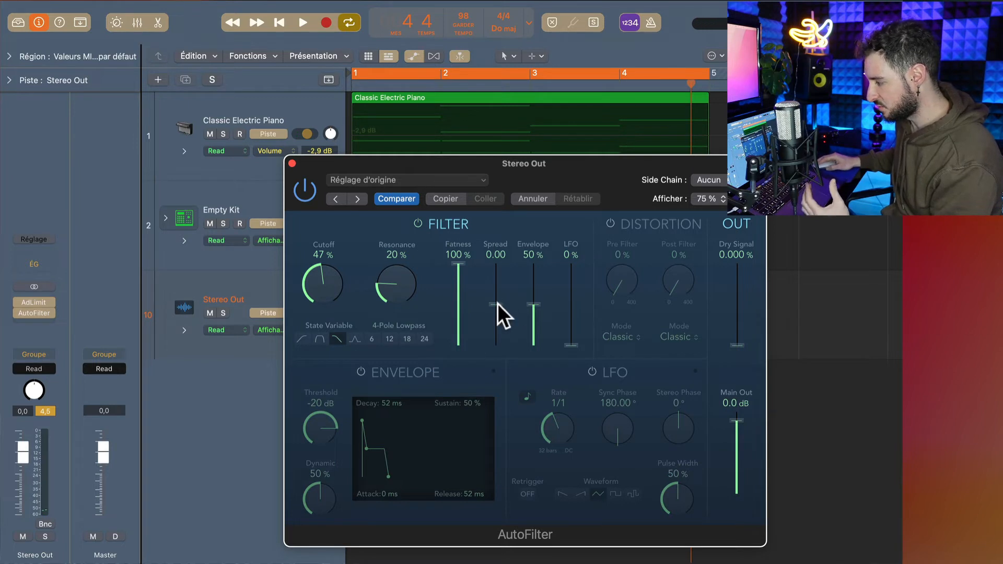
Raise the Spread to 0.87 and audition it with Resonance at 52 % and Cutoff at 82 %, finishing with Resonance at 22 %.
{"action": "left_click_drag", "start_coordinate": [498, 303], "coordinate": [499, 270]}
{"action": "key", "text": "space"}
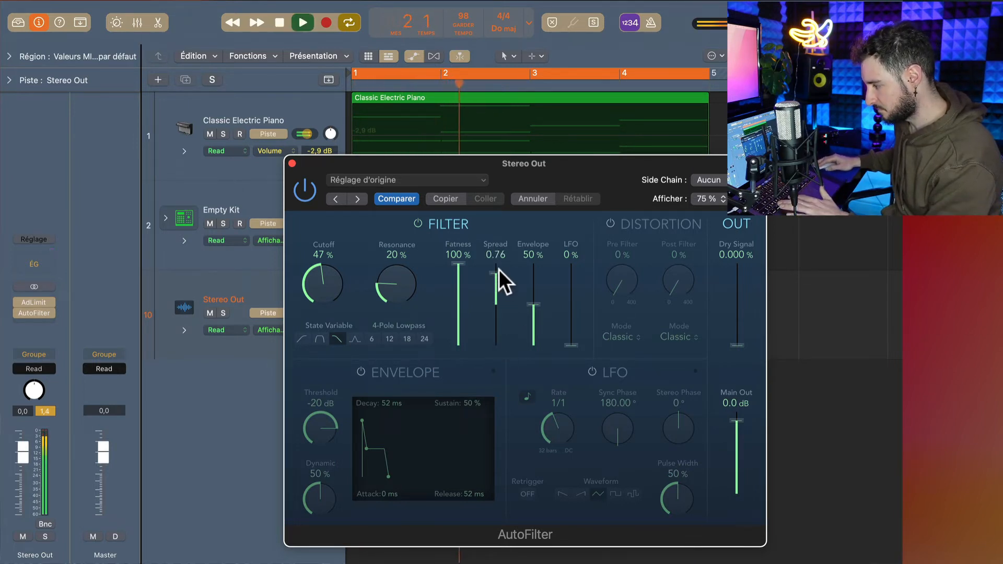
{"action": "left_click_drag", "start_coordinate": [396, 307], "coordinate": [395, 250]}
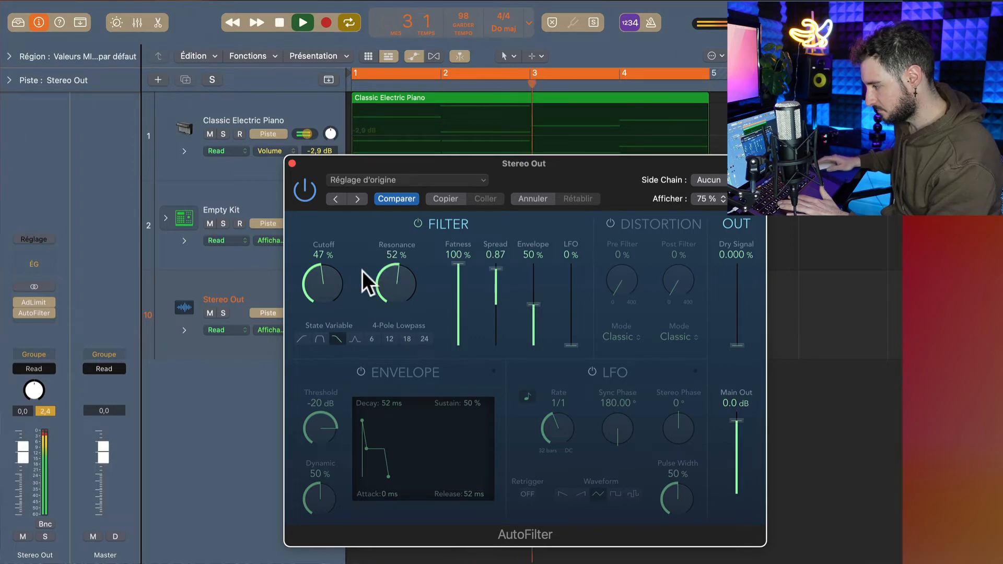
{"action": "left_click_drag", "start_coordinate": [323, 282], "coordinate": [337, 209]}
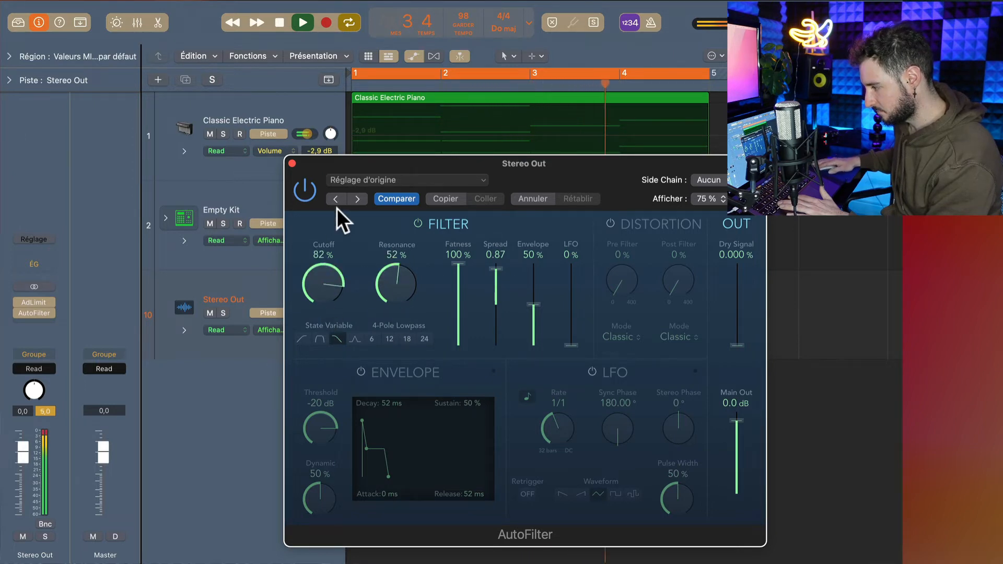
{"action": "left_click_drag", "start_coordinate": [393, 283], "coordinate": [388, 346]}
{"action": "key", "text": "space"}
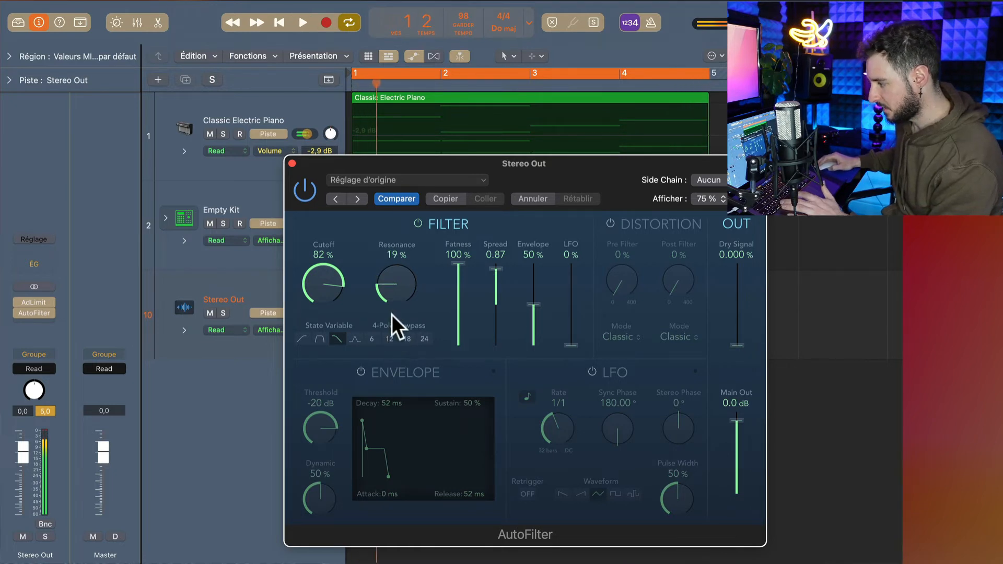
{"action": "left_click_drag", "start_coordinate": [391, 294], "coordinate": [391, 291]}
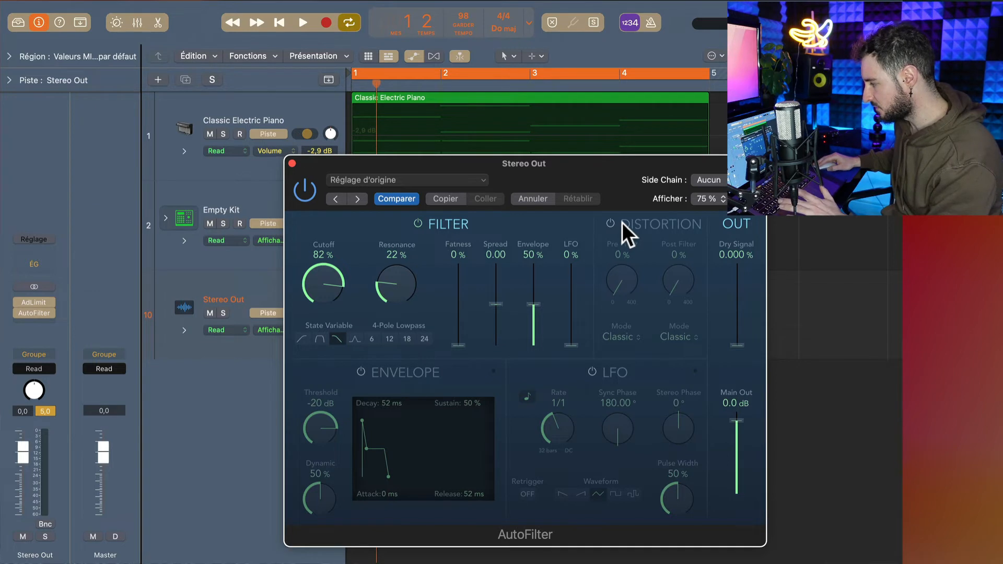
Enable the Distortion section, set Pre Filter to 132 % in Tube mode, and lower the Cutoff to 63 % during playback.
{"action": "left_click", "coordinate": [610, 223]}
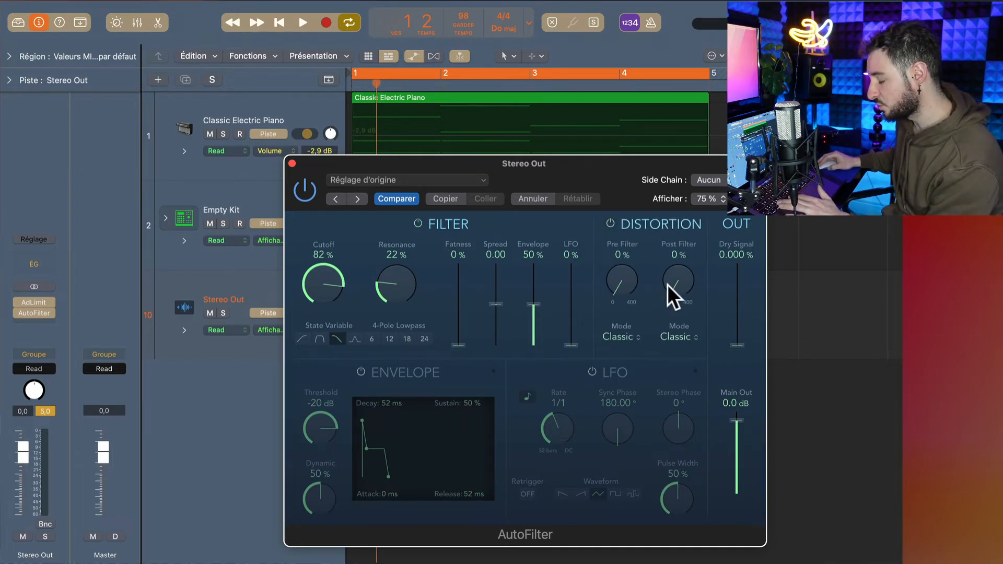
{"action": "key", "text": "space"}
{"action": "left_click_drag", "start_coordinate": [622, 285], "coordinate": [620, 249]}
{"action": "left_click", "coordinate": [624, 335]}
{"action": "left_click", "coordinate": [621, 354]}
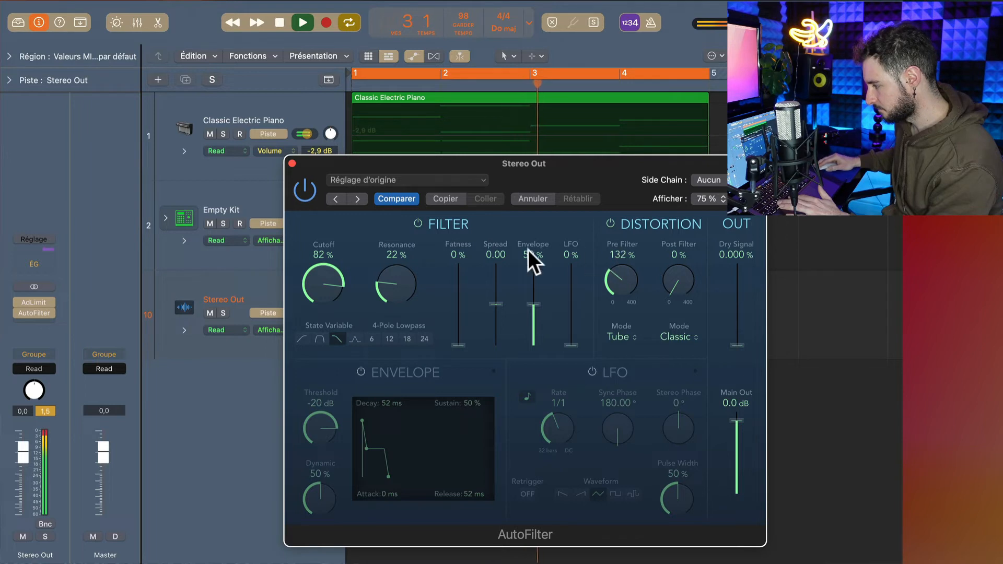
{"action": "left_click_drag", "start_coordinate": [334, 280], "coordinate": [328, 315]}
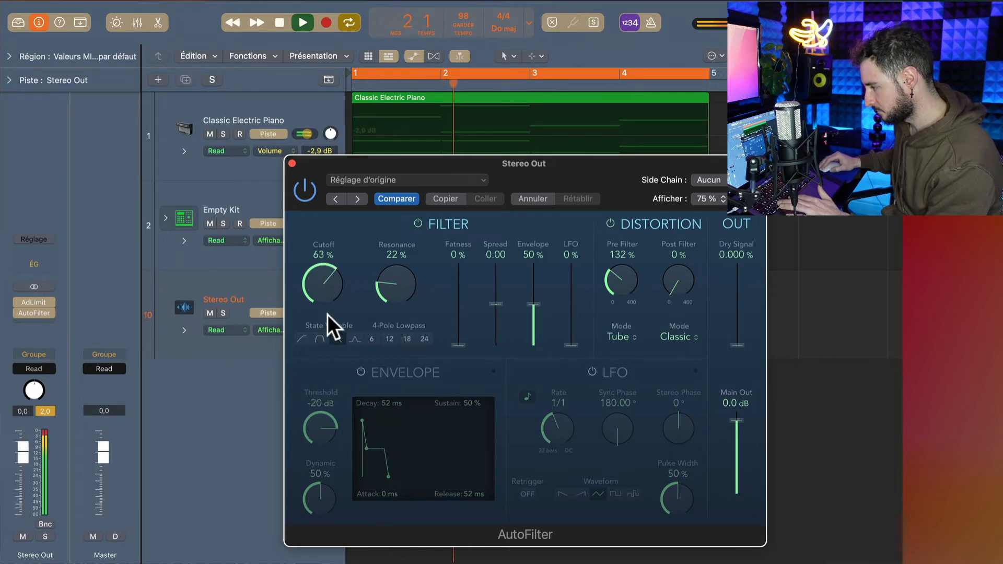
Return Pre Filter to Classic mode at 0 %, set Post Filter to 76 %, and sweep the Cutoff from 40 % to 100 %.
{"action": "left_click", "coordinate": [618, 336]}
{"action": "left_click", "coordinate": [622, 327]}
{"action": "left_click_drag", "start_coordinate": [619, 282], "coordinate": [670, 250]}
{"action": "key", "text": "space"}
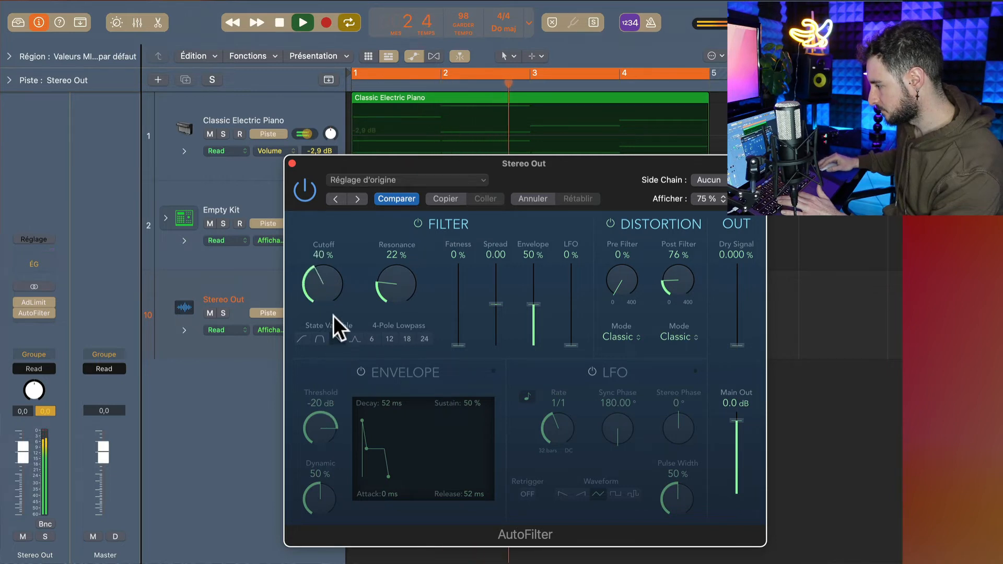
{"action": "left_click_drag", "start_coordinate": [331, 297], "coordinate": [330, 196]}
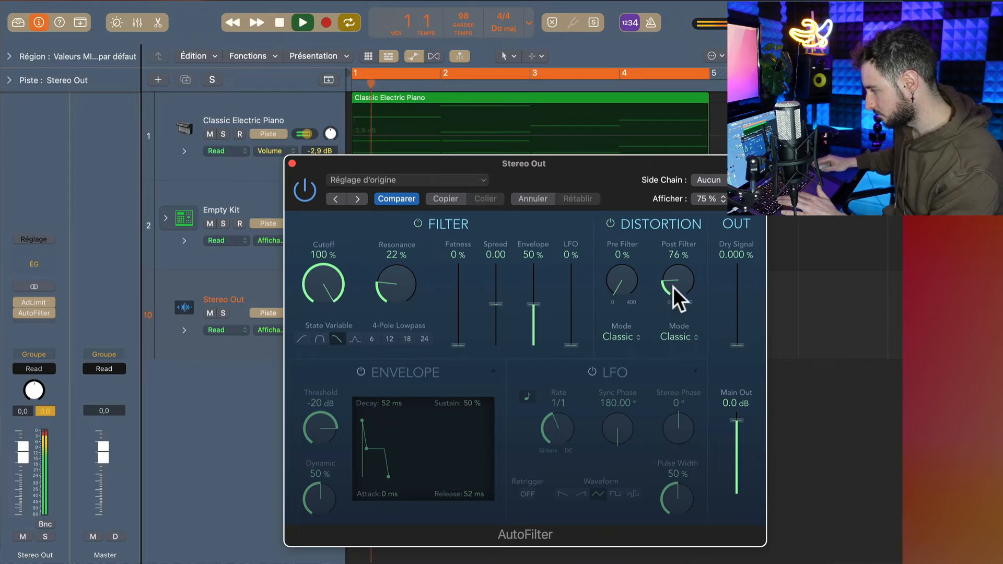
Set Pre Filter to 12 % and Post Filter to 8 %, and turn off the Distortion section.
{"action": "left_click_drag", "start_coordinate": [674, 287], "coordinate": [670, 334]}
{"action": "key", "text": "space"}
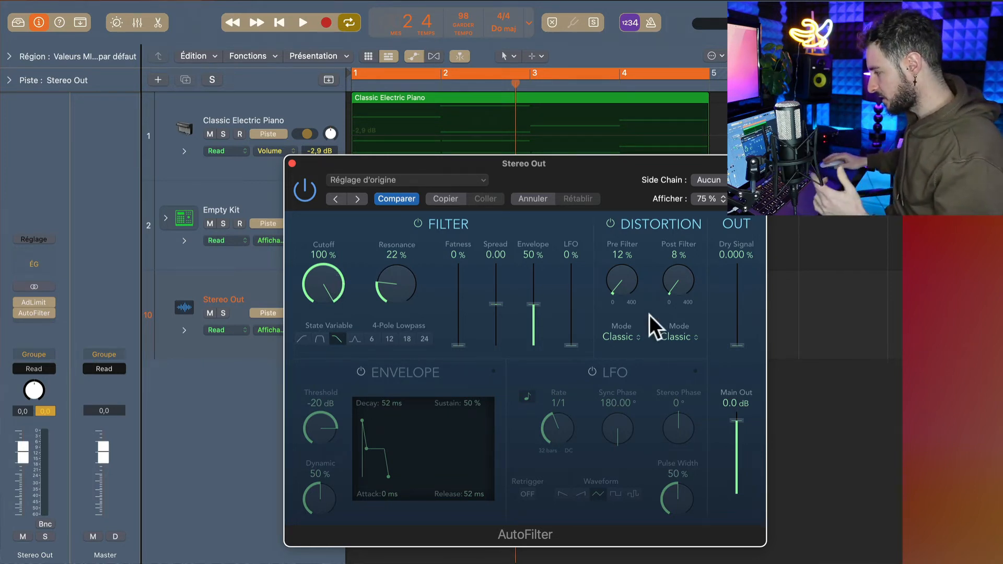
{"action": "left_click", "coordinate": [612, 223]}
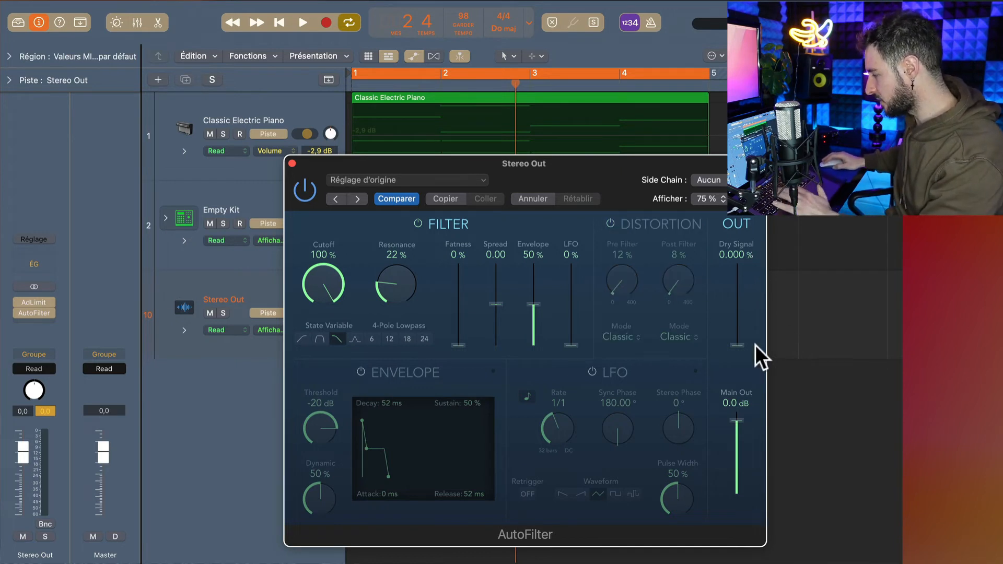
Audition the Dry Signal at 200 % during playback while lowering the Cutoff to 0 %.
{"action": "key", "text": "space"}
{"action": "left_click_drag", "start_coordinate": [738, 345], "coordinate": [738, 264]}
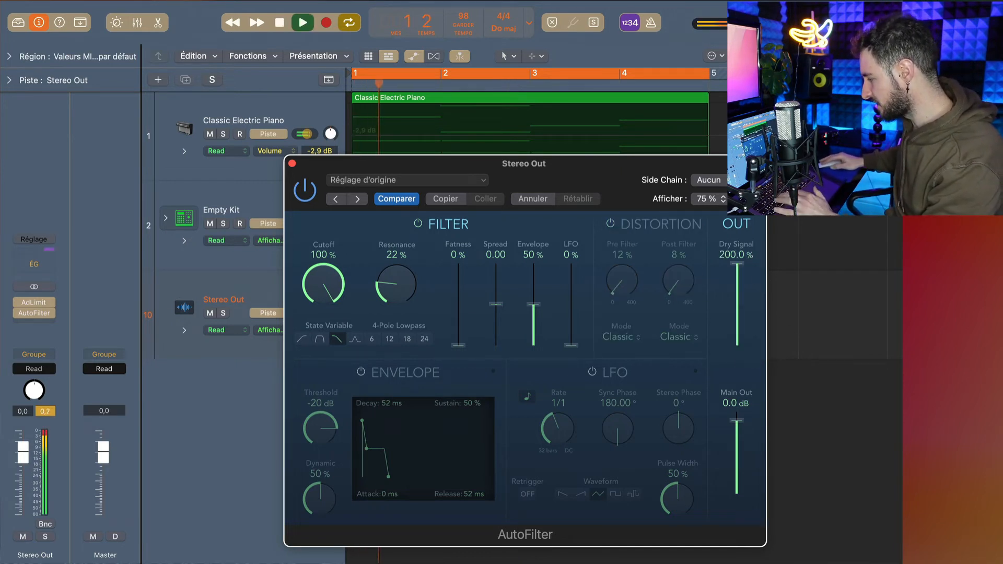
{"action": "left_click_drag", "start_coordinate": [335, 277], "coordinate": [301, 563]}
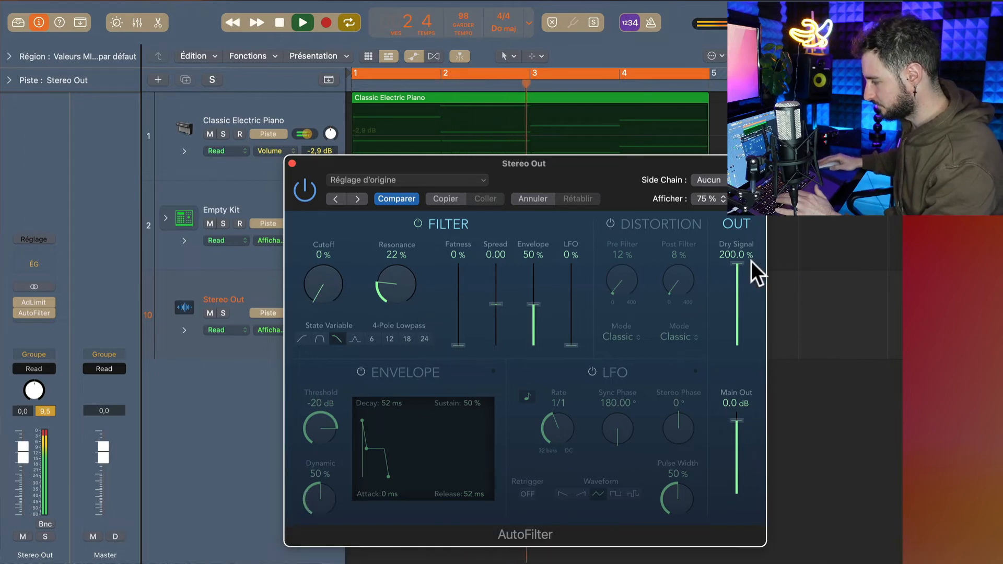
{"action": "key", "text": "space"}
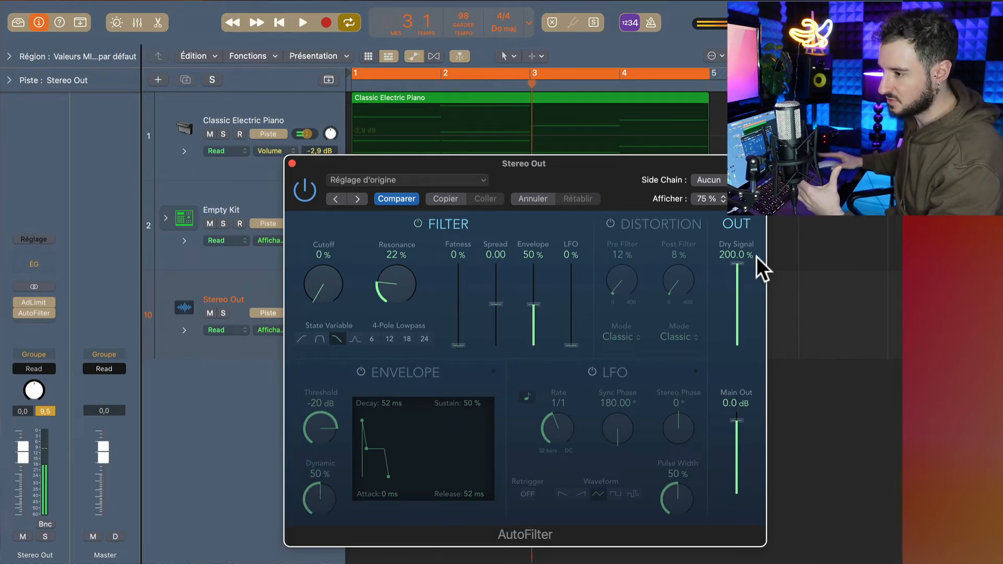
Lower the Dry Signal to 37.60 % and on to 0 %, listening to the filtered signal.
{"action": "left_click_drag", "start_coordinate": [756, 258], "coordinate": [748, 314]}
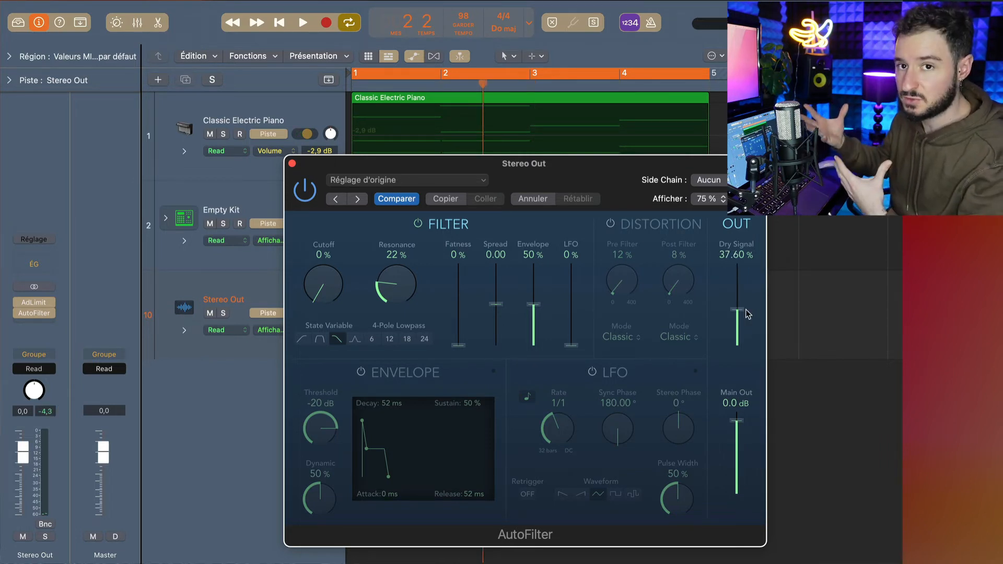
{"action": "key", "text": "space"}
{"action": "left_click_drag", "start_coordinate": [746, 308], "coordinate": [746, 350]}
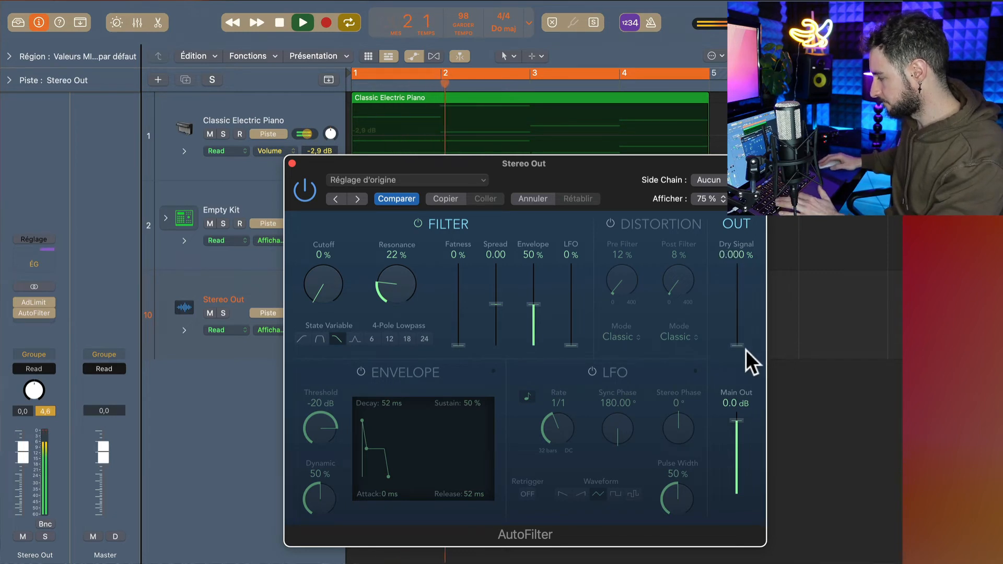
{"action": "key", "text": "space"}
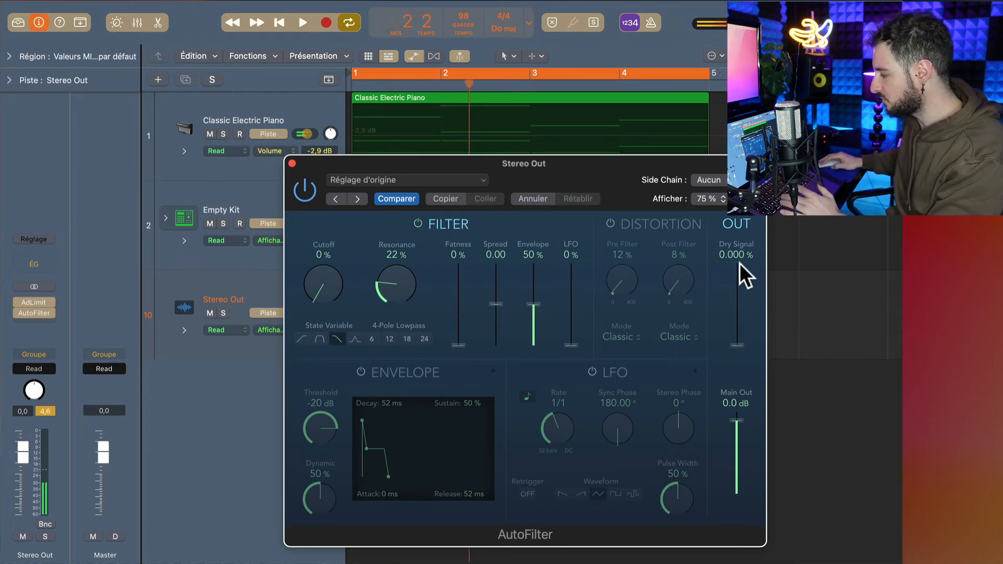
Set Resonance to 23 % and Cutoff to 100 %, and audition the Main Out level at -9.0 dB and 0.5 dB.
{"action": "left_click_drag", "start_coordinate": [391, 297], "coordinate": [387, 286]}
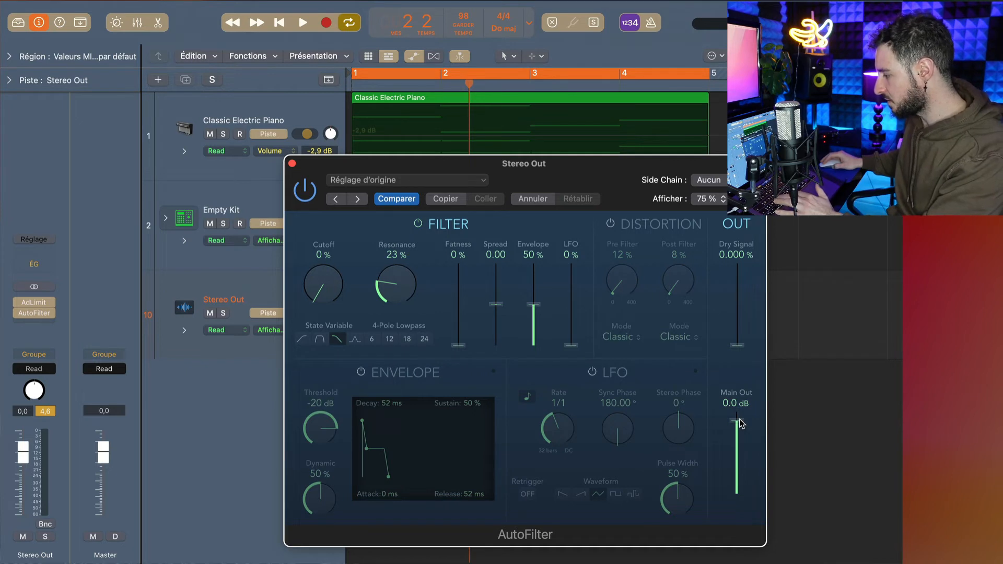
{"action": "key", "text": "space"}
{"action": "left_click_drag", "start_coordinate": [739, 419], "coordinate": [742, 430]}
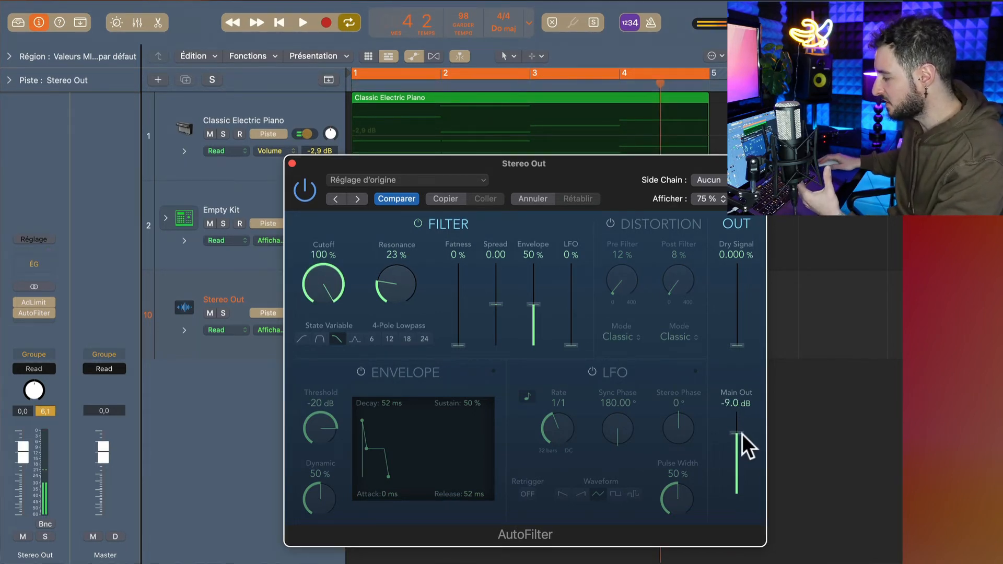
{"action": "left_click_drag", "start_coordinate": [743, 434], "coordinate": [742, 420]}
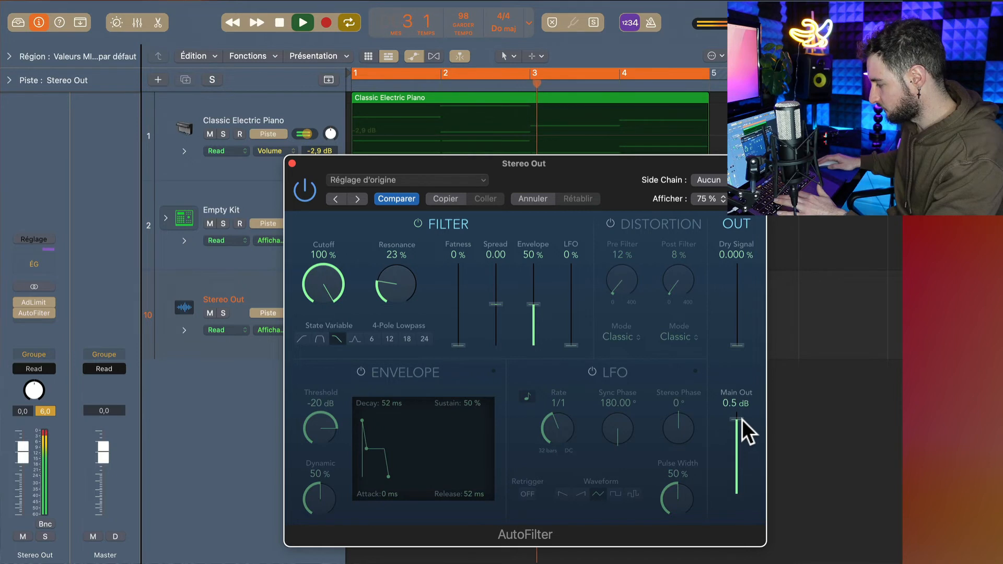
{"action": "key", "text": "space"}
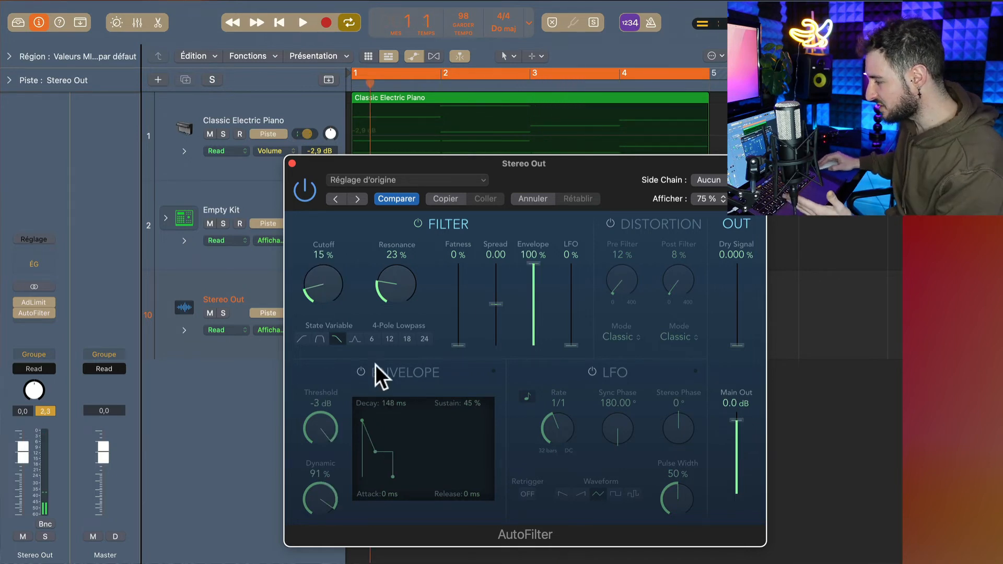
Enable the Envelope section and play the project with the filter's Envelope amount at 100 %.
{"action": "left_click", "coordinate": [360, 371]}
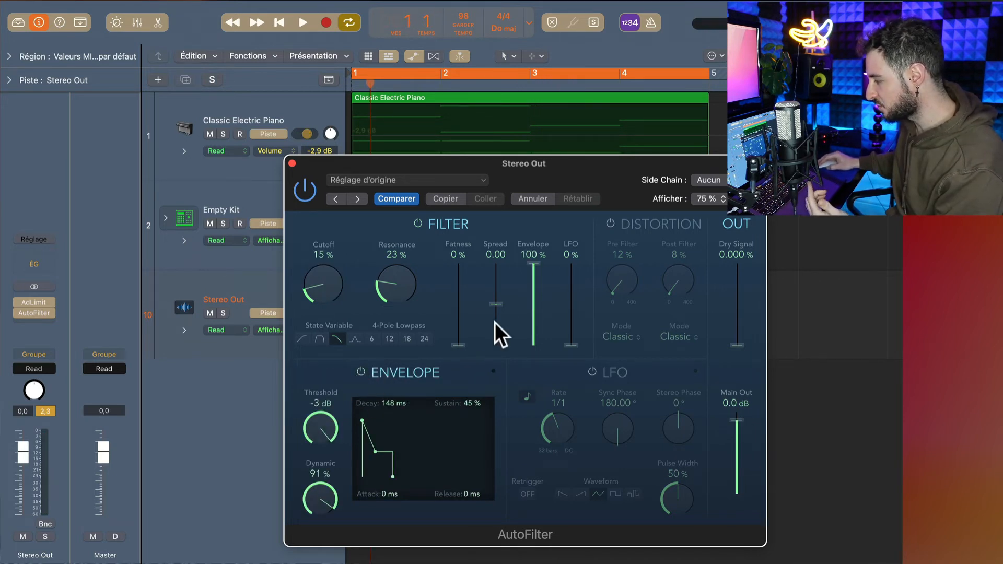
{"action": "left_click_drag", "start_coordinate": [529, 303], "coordinate": [533, 252]}
{"action": "key", "text": "space"}
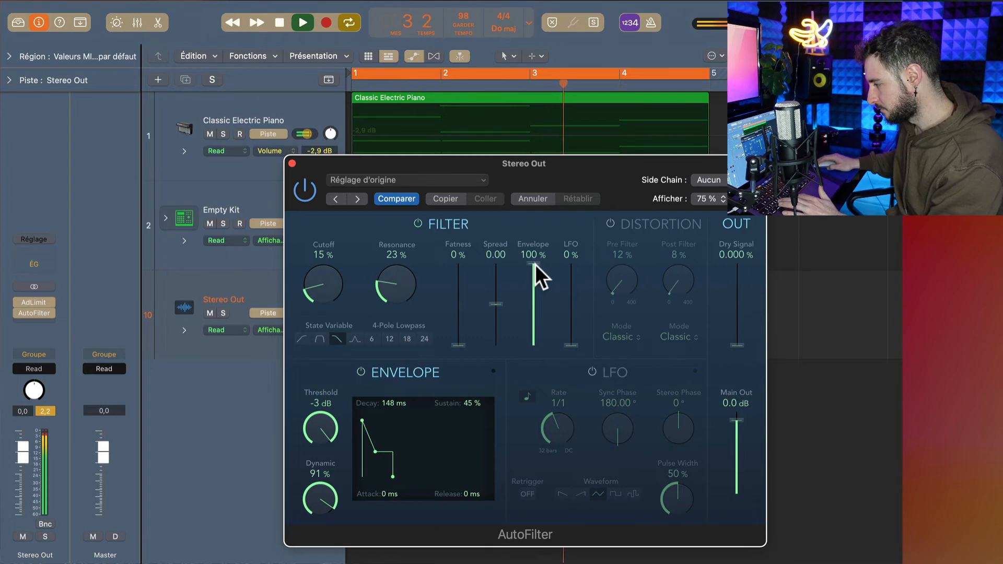
Lower the Envelope amount to 29 %, raise the Cutoff to 43 %, and bring the Envelope amount down to 0 % during playback.
{"action": "left_click_drag", "start_coordinate": [536, 265], "coordinate": [535, 321]}
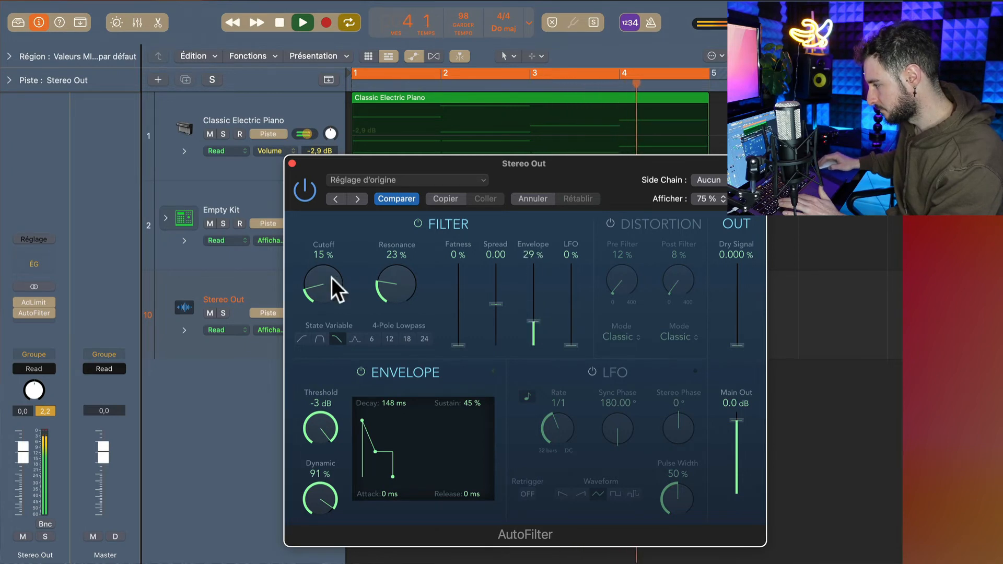
{"action": "left_click_drag", "start_coordinate": [323, 247], "coordinate": [324, 246]}
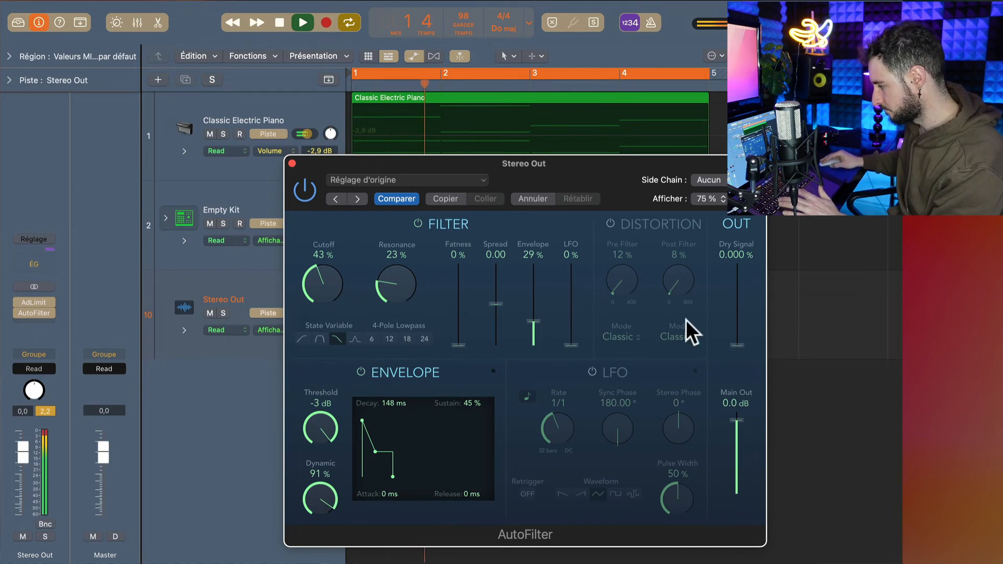
{"action": "left_click_drag", "start_coordinate": [536, 321], "coordinate": [537, 346]}
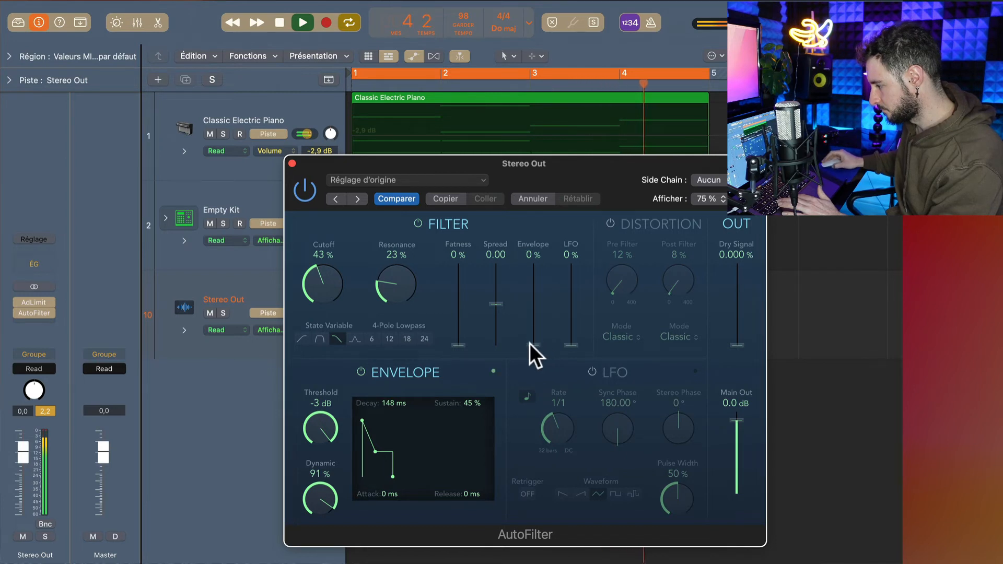
Switch AutoFilter's Envelope section off and its LFO section on, and play the project with the filter's LFO amount at 73 %.
{"action": "key", "text": "space"}
{"action": "left_click", "coordinate": [361, 371]}
{"action": "left_click", "coordinate": [592, 373]}
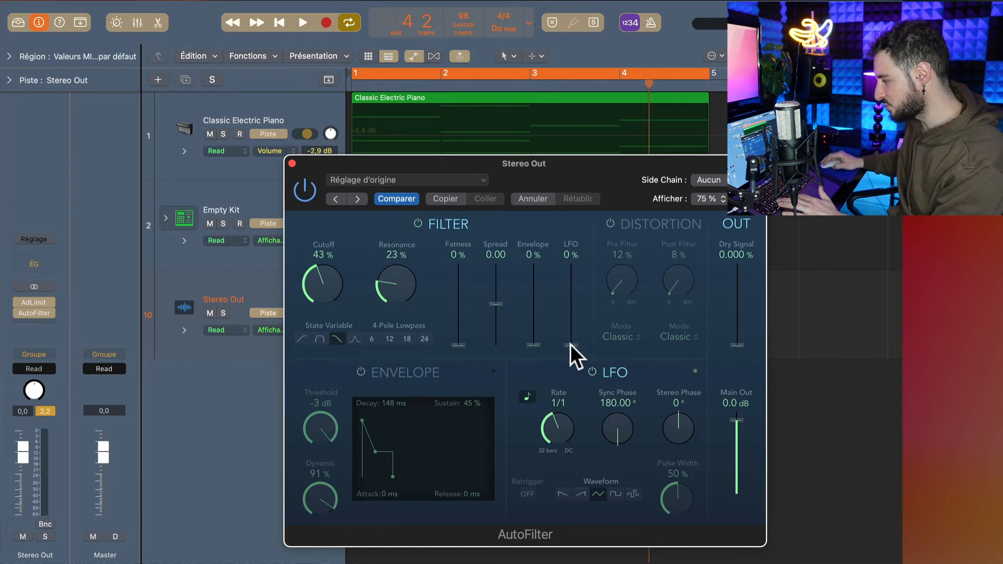
{"action": "left_click_drag", "start_coordinate": [571, 345], "coordinate": [572, 282]}
{"action": "key", "text": "space"}
Raise the LFO Rate to 1/8 and the filter's LFO amount to 100 % during playback, and stop.
{"action": "left_click_drag", "start_coordinate": [566, 418], "coordinate": [554, 374]}
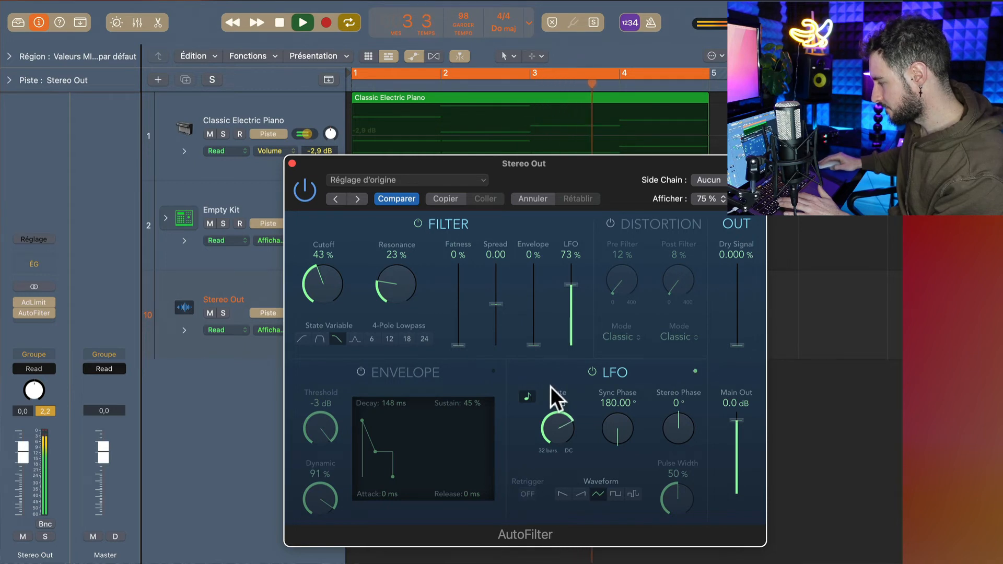
{"action": "left_click_drag", "start_coordinate": [572, 289], "coordinate": [569, 235]}
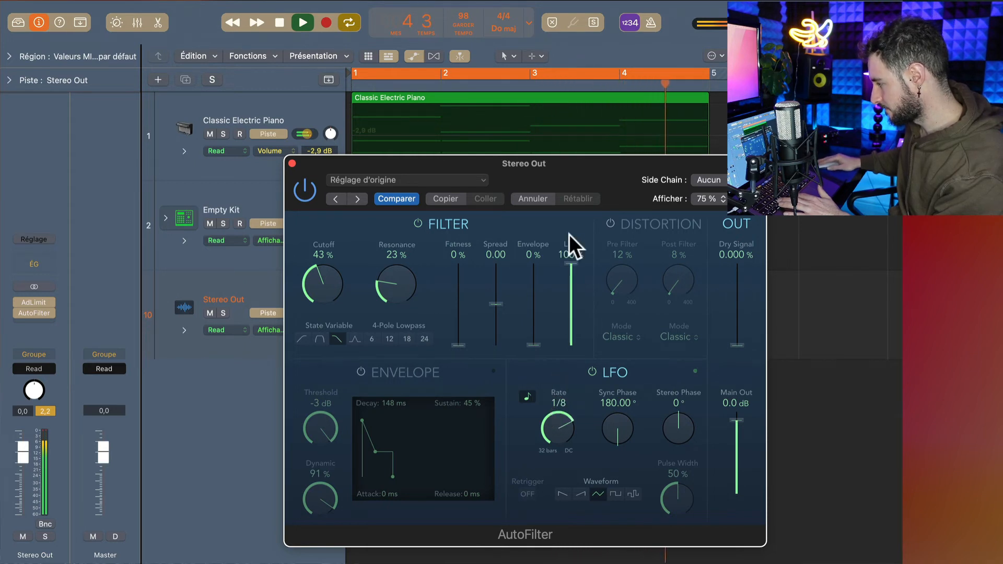
{"action": "key", "text": "space"}
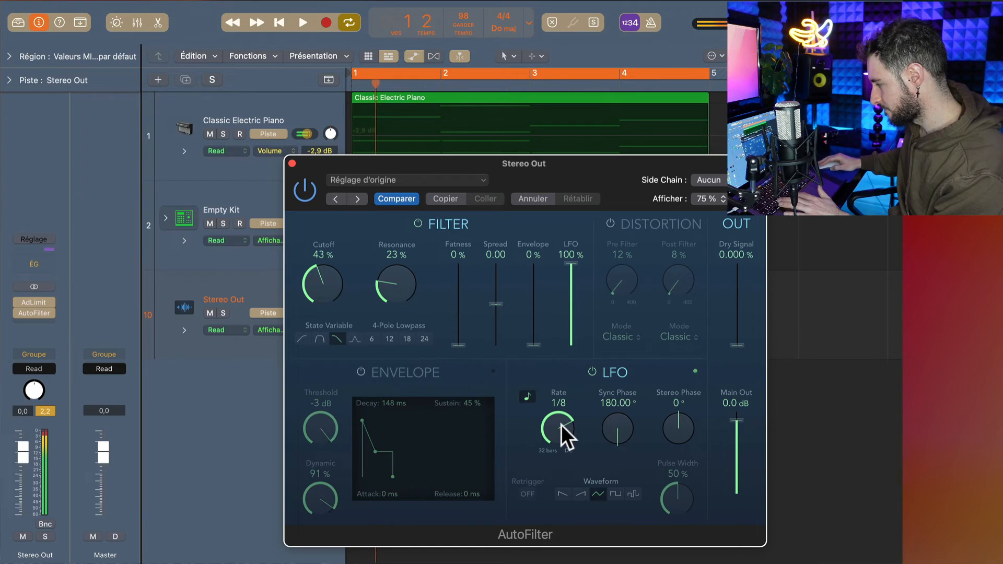
Slow the LFO Rate to 1/2, select the rising sawtooth waveform, and audition the modulation.
{"action": "left_click_drag", "start_coordinate": [561, 425], "coordinate": [559, 460]}
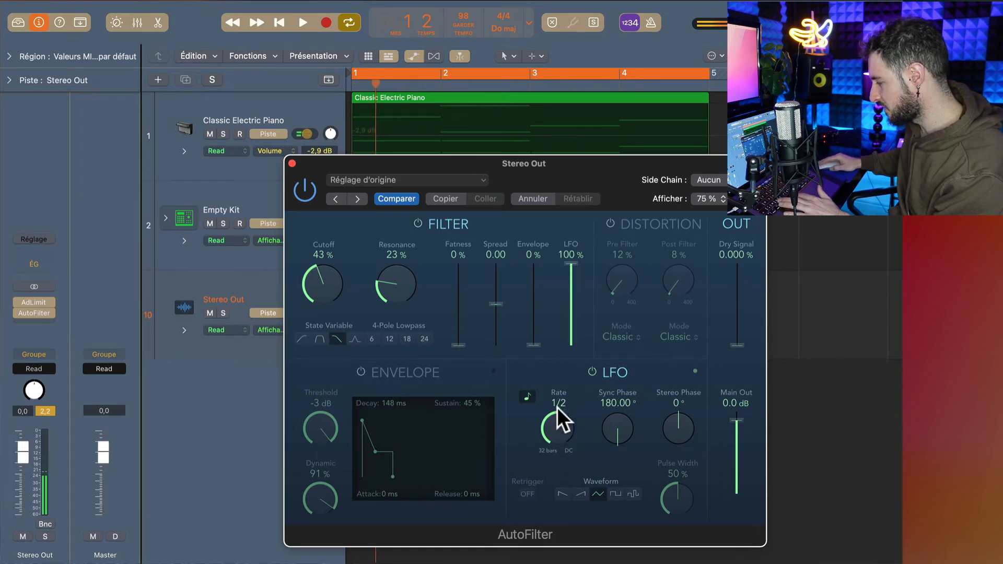
{"action": "key", "text": "space"}
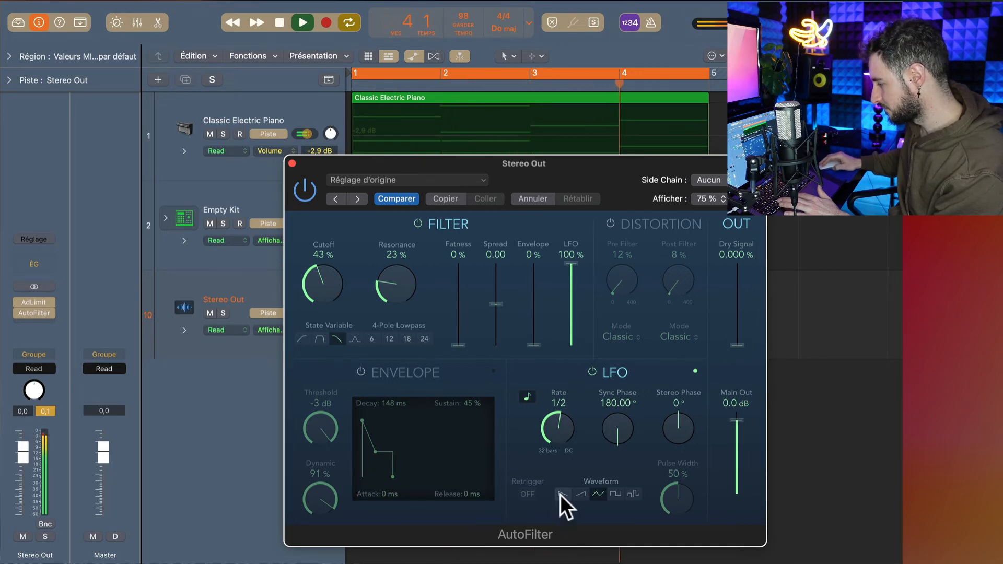
{"action": "left_click", "coordinate": [579, 497]}
{"action": "key", "text": "space"}
{"action": "key", "text": "space"}
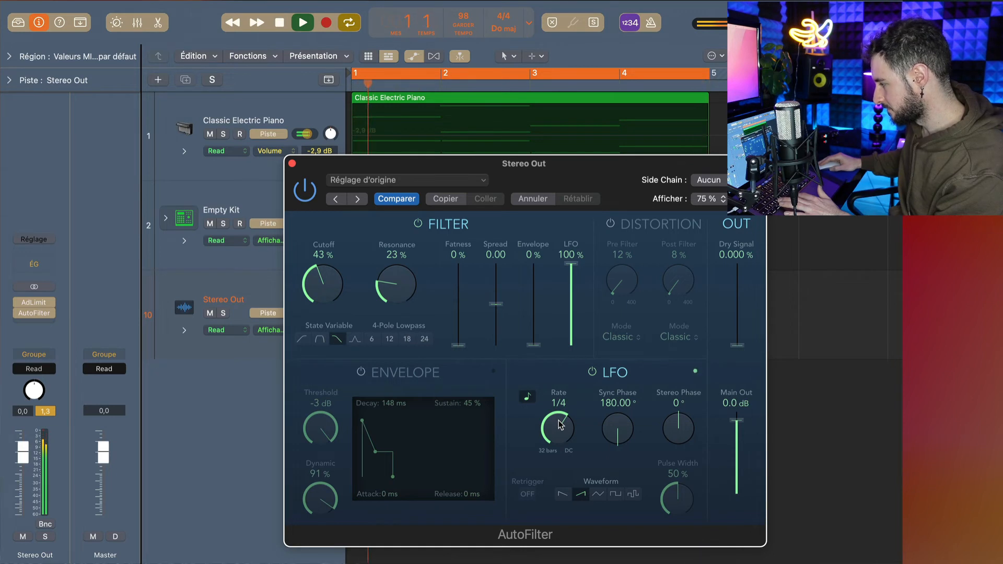
Set the LFO Rate to 1/8 and lower the filter's LFO amount to 34 %, listening to the result.
{"action": "left_click_drag", "start_coordinate": [559, 421], "coordinate": [557, 414]}
{"action": "key", "text": "space"}
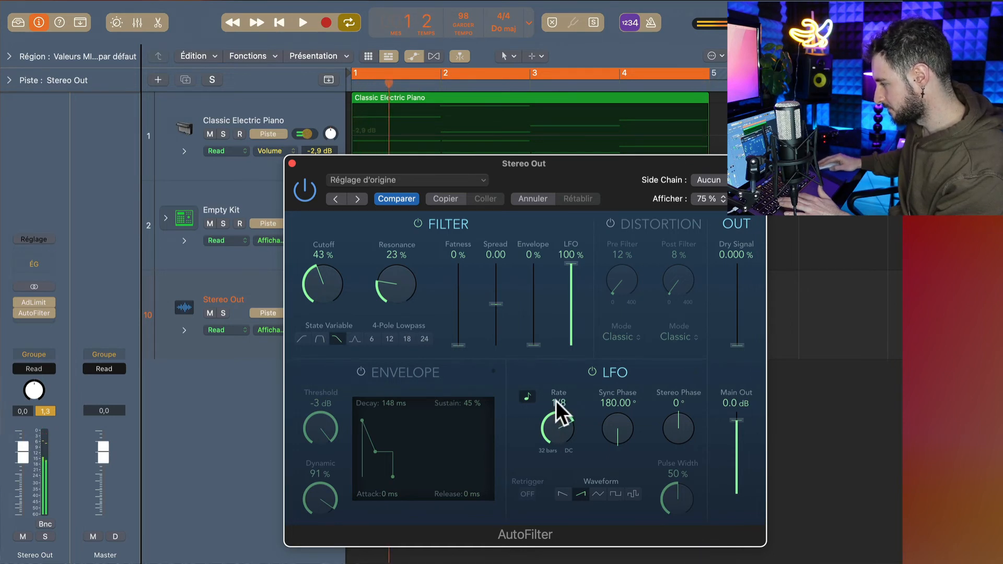
{"action": "key", "text": "space"}
{"action": "left_click_drag", "start_coordinate": [574, 265], "coordinate": [572, 318]}
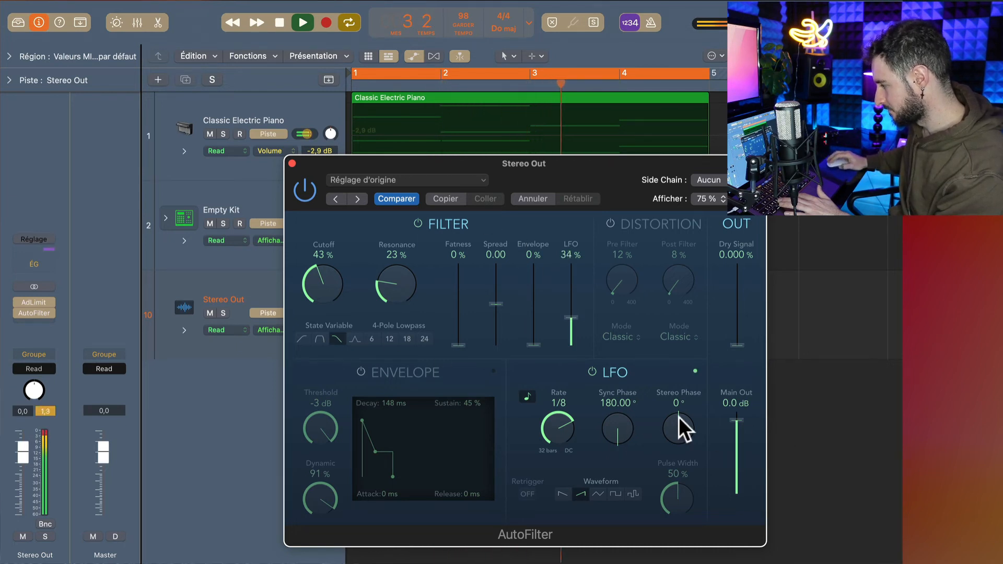
{"action": "key", "text": "space"}
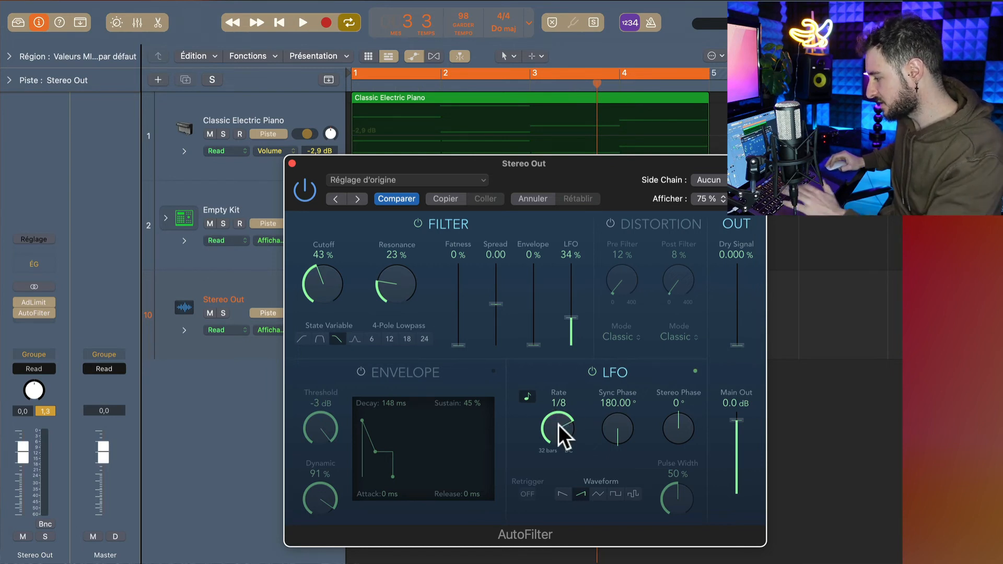
Raise the LFO Rate to 1/16 while the project plays, and stop playback.
{"action": "key", "text": "space"}
{"action": "left_click_drag", "start_coordinate": [558, 434], "coordinate": [556, 424]}
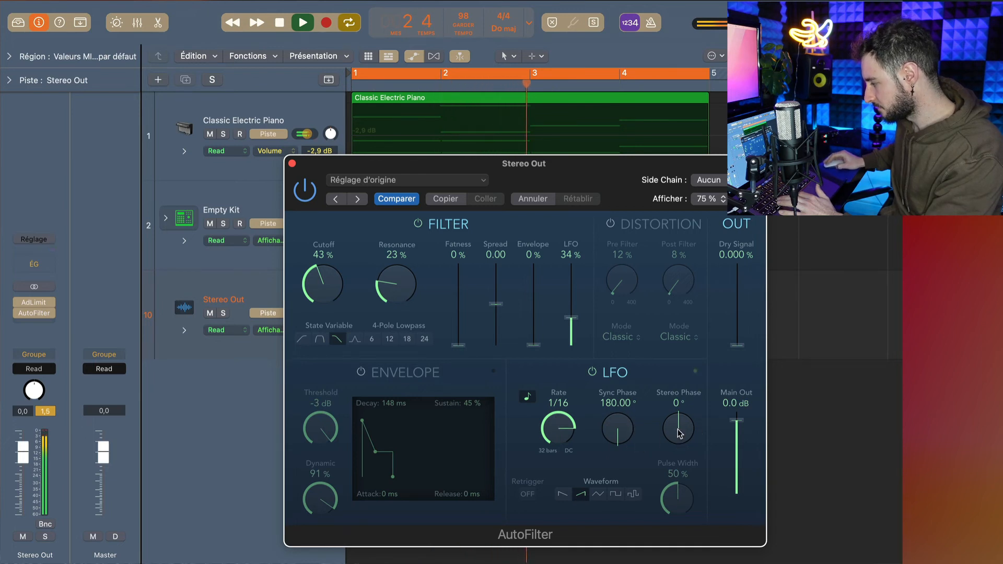
{"action": "key", "text": "space"}
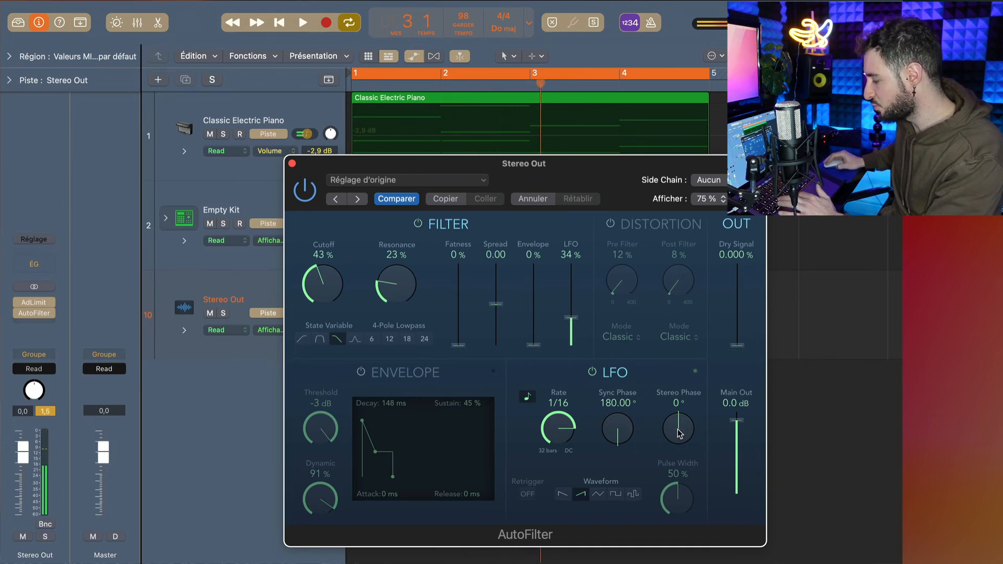
Try a Stereo Phase of +130° during playback, set Sync Phase to -67.50°, and bring Stereo Phase to +60°.
{"action": "key", "text": "space"}
{"action": "left_click_drag", "start_coordinate": [674, 418], "coordinate": [670, 398]}
{"action": "left_click_drag", "start_coordinate": [666, 434], "coordinate": [667, 376]}
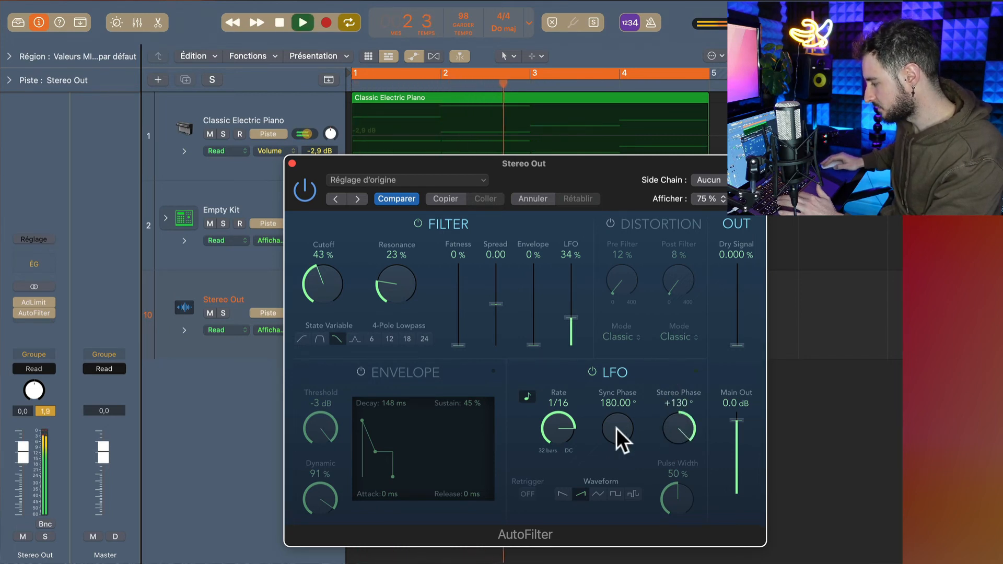
{"action": "left_click_drag", "start_coordinate": [609, 396], "coordinate": [656, 563]}
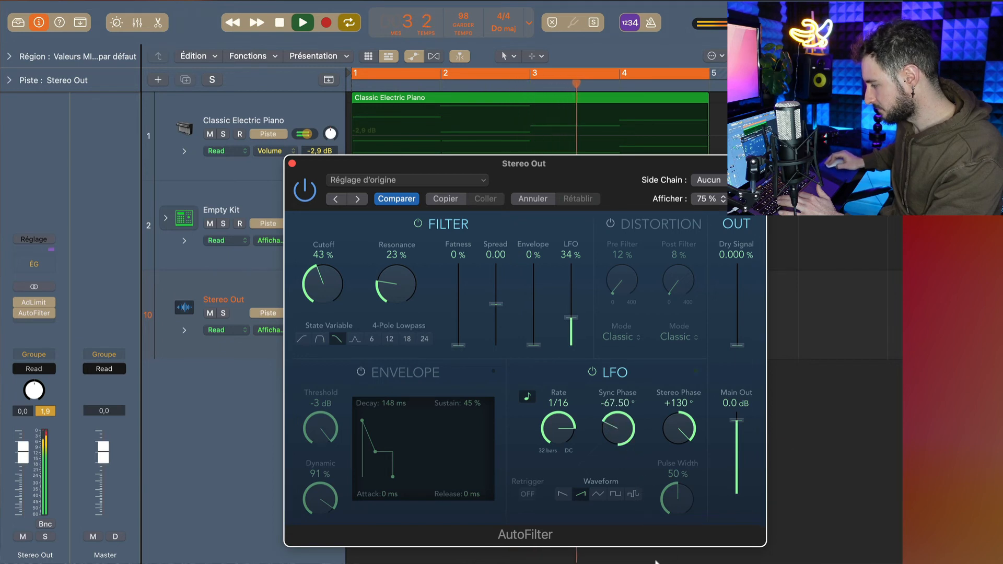
{"action": "left_click_drag", "start_coordinate": [676, 429], "coordinate": [570, 407]}
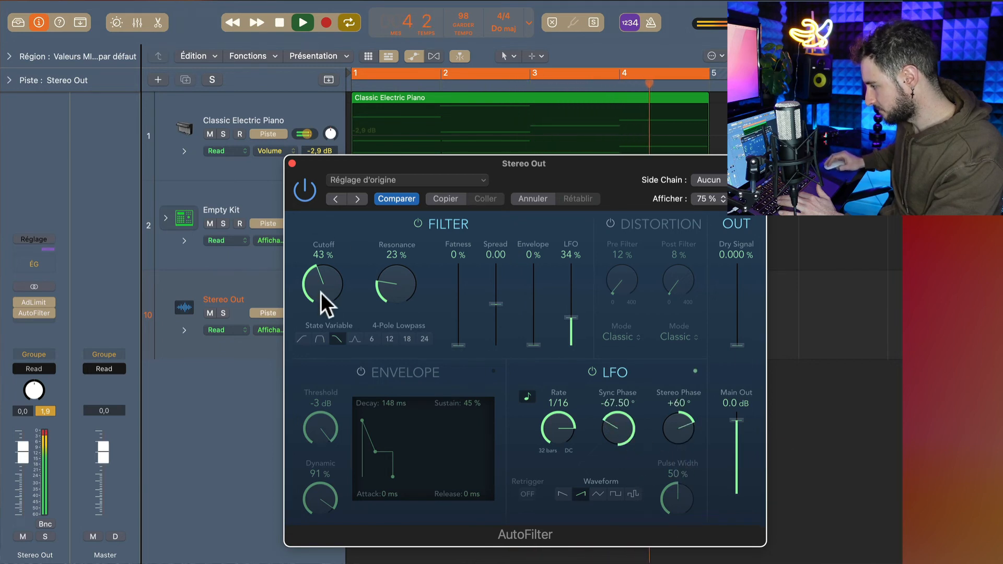
Audition the Cutoff at 47 % and 51 %, lower Resonance to 10 %, and bring the Cutoff to 42 %.
{"action": "mouse_move", "coordinate": [320, 293]}
{"action": "left_mouse_down"}
{"action": "mouse_move", "coordinate": [320, 192]}
{"action": "mouse_move", "coordinate": [312, 351]}
{"action": "mouse_move", "coordinate": [316, 296]}
{"action": "left_mouse_up"}
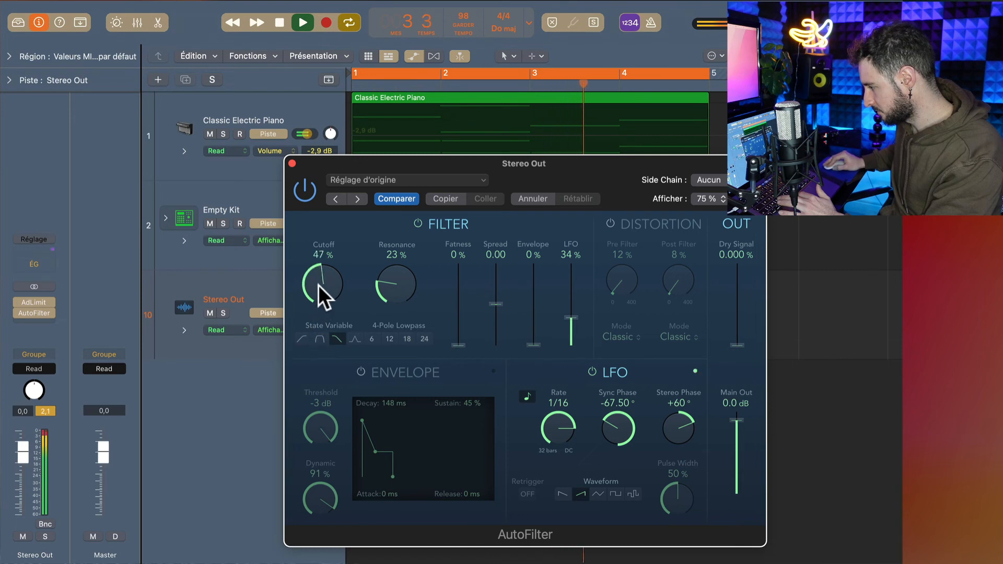
{"action": "left_click_drag", "start_coordinate": [390, 296], "coordinate": [393, 307]}
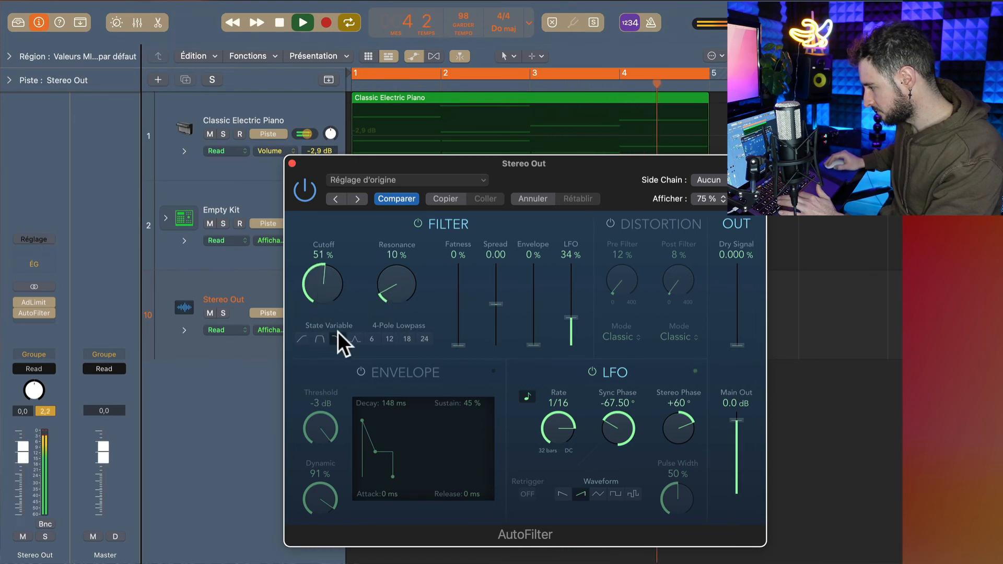
{"action": "left_click_drag", "start_coordinate": [320, 293], "coordinate": [319, 275]}
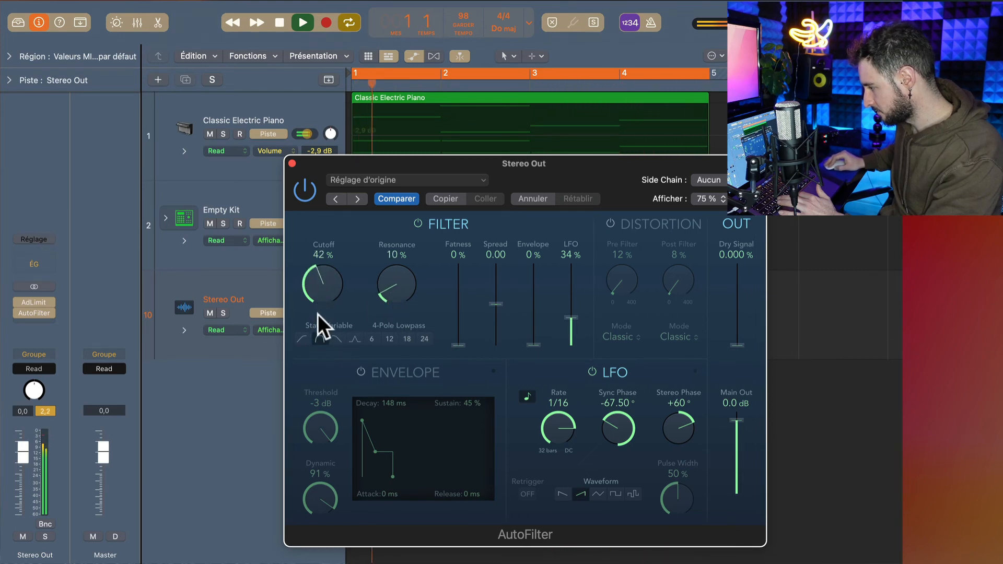
Audition the State Variable high-pass filter, moving the Cutoff to 30 % and on to 39 %.
{"action": "left_click_drag", "start_coordinate": [317, 314], "coordinate": [326, 288]}
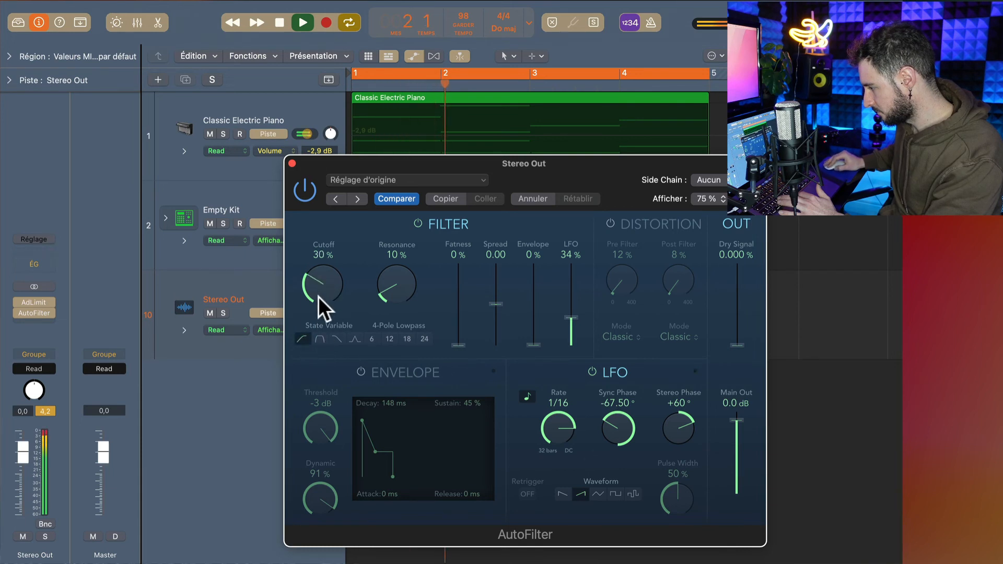
{"action": "left_click_drag", "start_coordinate": [318, 324], "coordinate": [324, 300]}
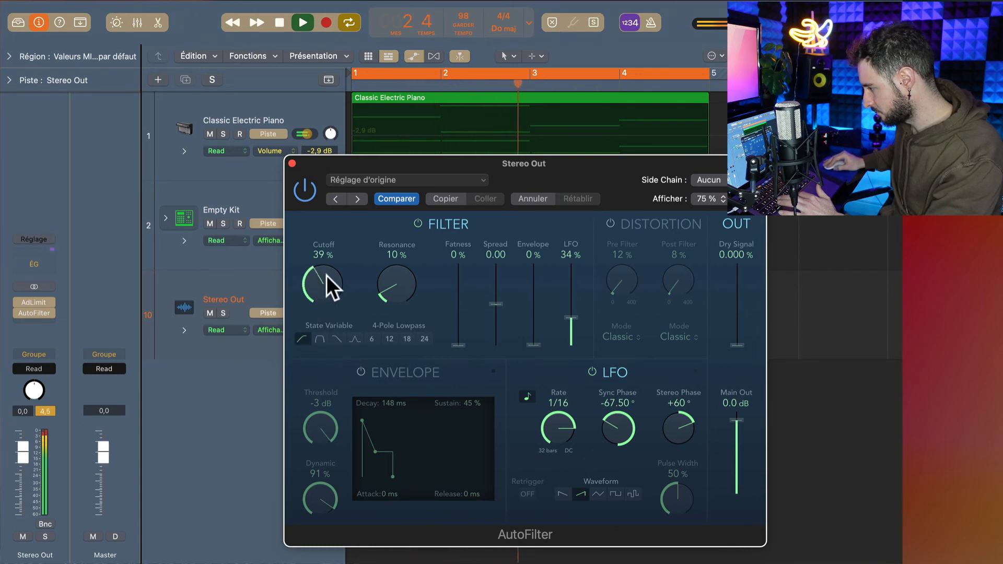
{"action": "left_click_drag", "start_coordinate": [326, 257], "coordinate": [328, 233]}
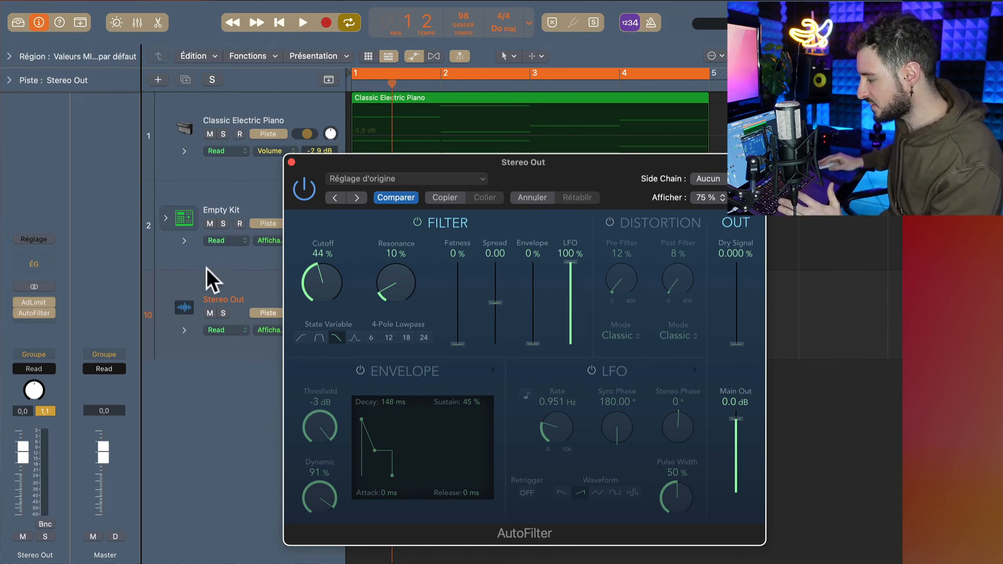
Set the Stereo Out automation mode to Touch and lower AutoFilter's Cutoff to 20 % as the starting value.
{"action": "left_click", "coordinate": [218, 282]}
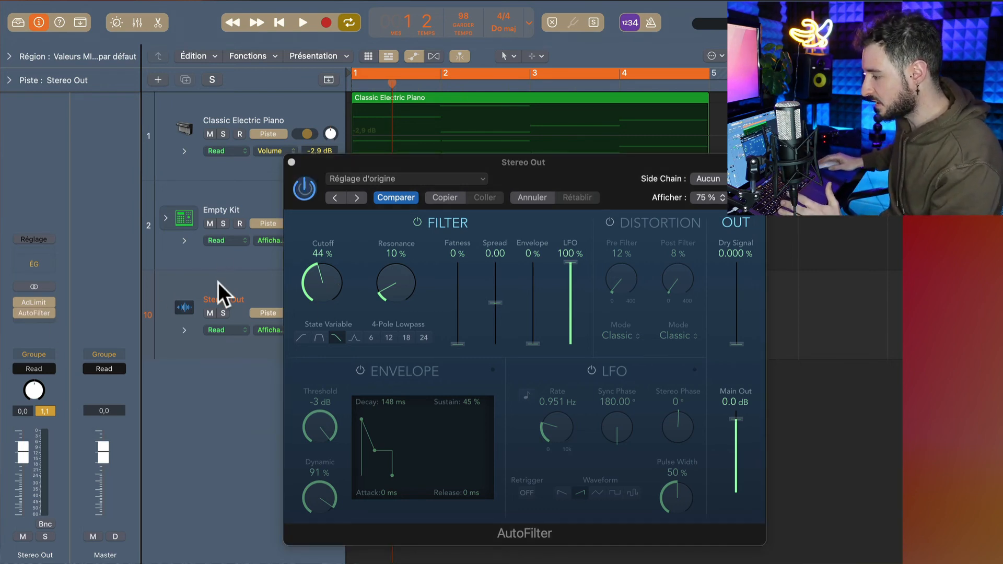
{"action": "left_click", "coordinate": [47, 368]}
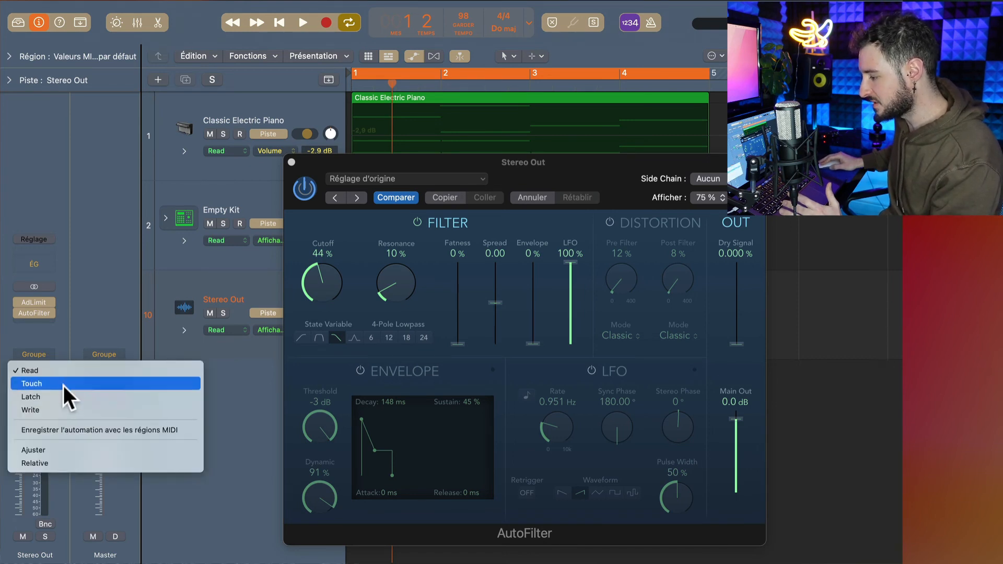
{"action": "left_click", "coordinate": [63, 384]}
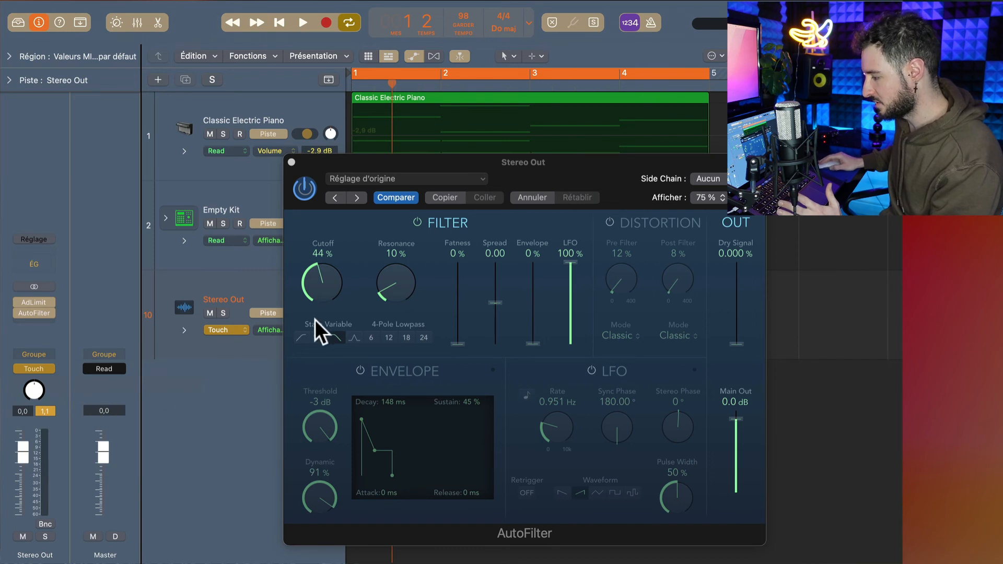
{"action": "left_click", "coordinate": [322, 273]}
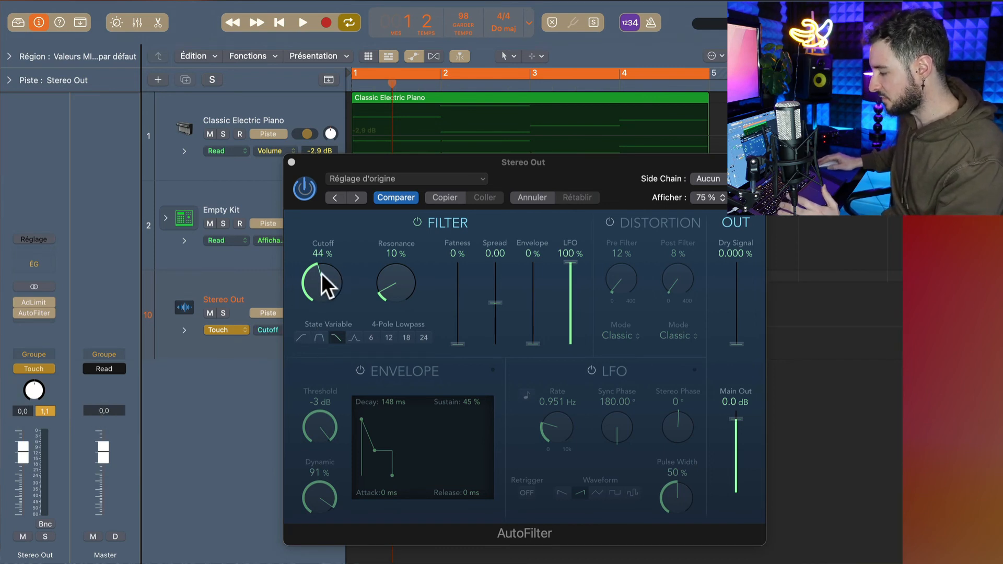
{"action": "left_click_drag", "start_coordinate": [319, 275], "coordinate": [309, 319]}
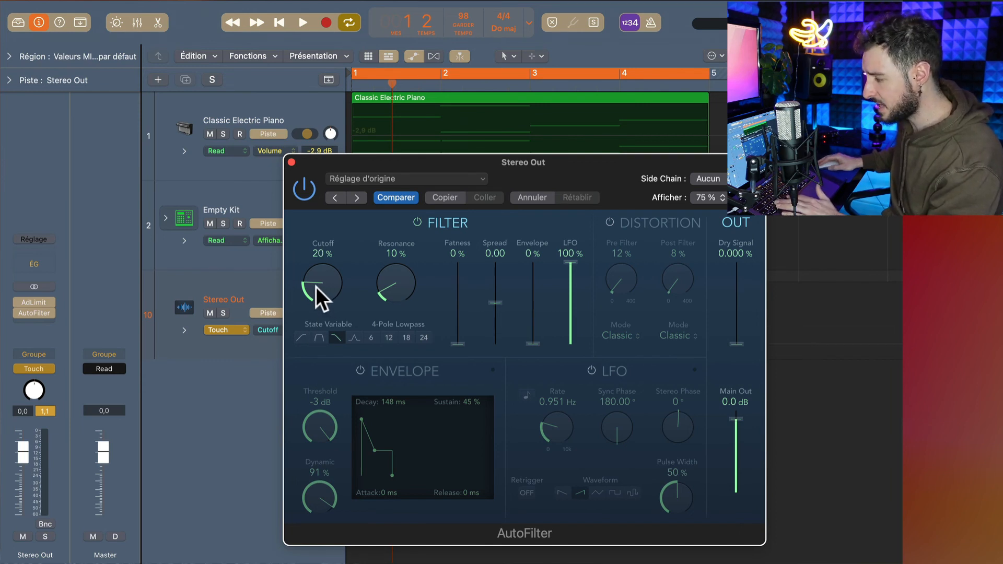
Record a Cutoff sweep up to 72 % as automation during playback, stop, and close the AutoFilter window.
{"action": "key", "text": "space"}
{"action": "left_click_drag", "start_coordinate": [317, 292], "coordinate": [326, 194]}
{"action": "key", "text": "space"}
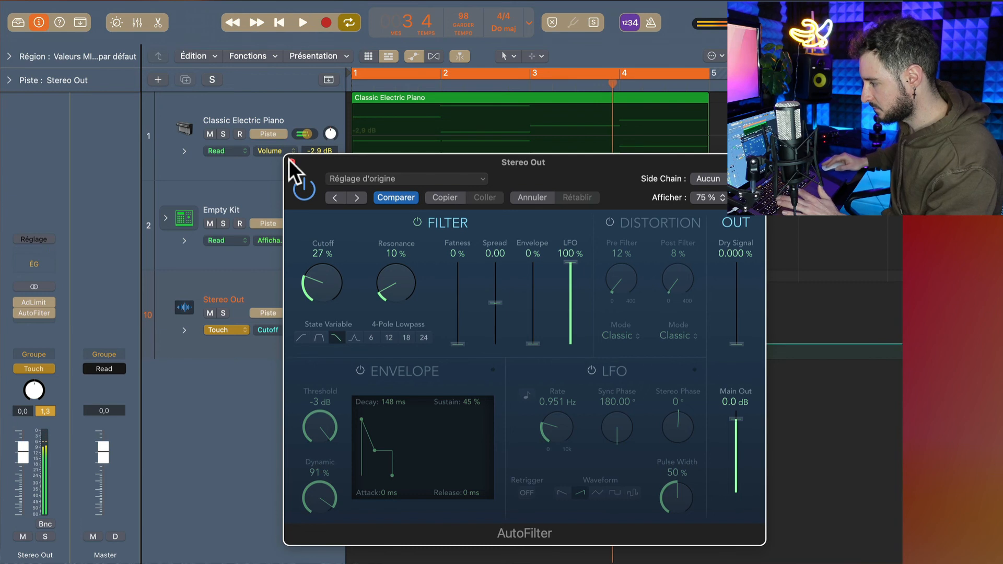
{"action": "left_click", "coordinate": [291, 162]}
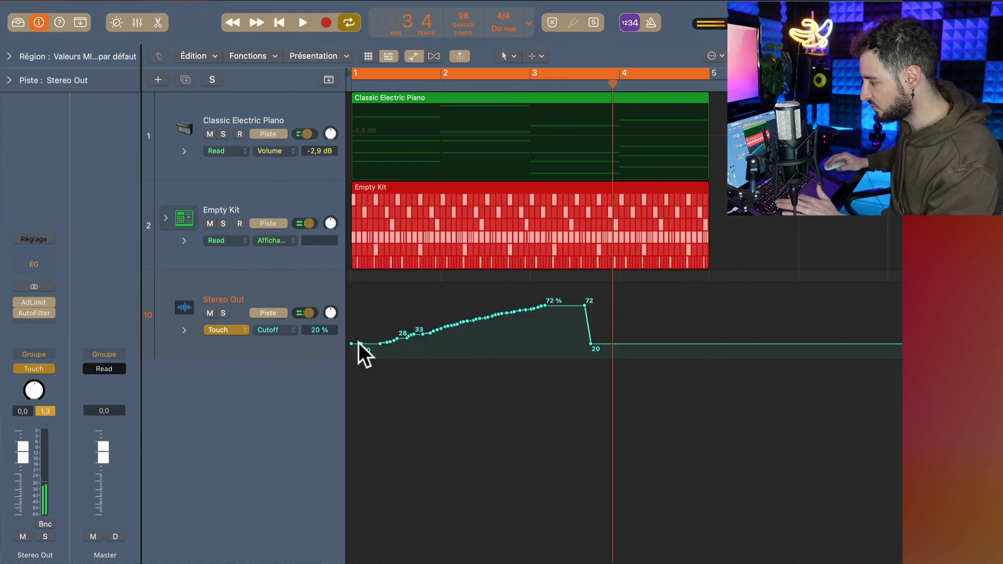
Reshape the Cutoff automation into a straight ramp from 31 % at bar 1 to 90 %, dropping to 29 % at bar 5, and play it.
{"action": "mouse_move", "coordinate": [359, 342]}
{"action": "left_mouse_down"}
{"action": "mouse_move", "coordinate": [613, 293]}
{"action": "mouse_move", "coordinate": [708, 293]}
{"action": "mouse_move", "coordinate": [686, 293]}
{"action": "mouse_move", "coordinate": [706, 319]}
{"action": "mouse_move", "coordinate": [706, 413]}
{"action": "mouse_move", "coordinate": [706, 337]}
{"action": "left_mouse_up"}
{"action": "key", "text": "space"}
{"action": "left_click_drag", "start_coordinate": [351, 331], "coordinate": [351, 335]}
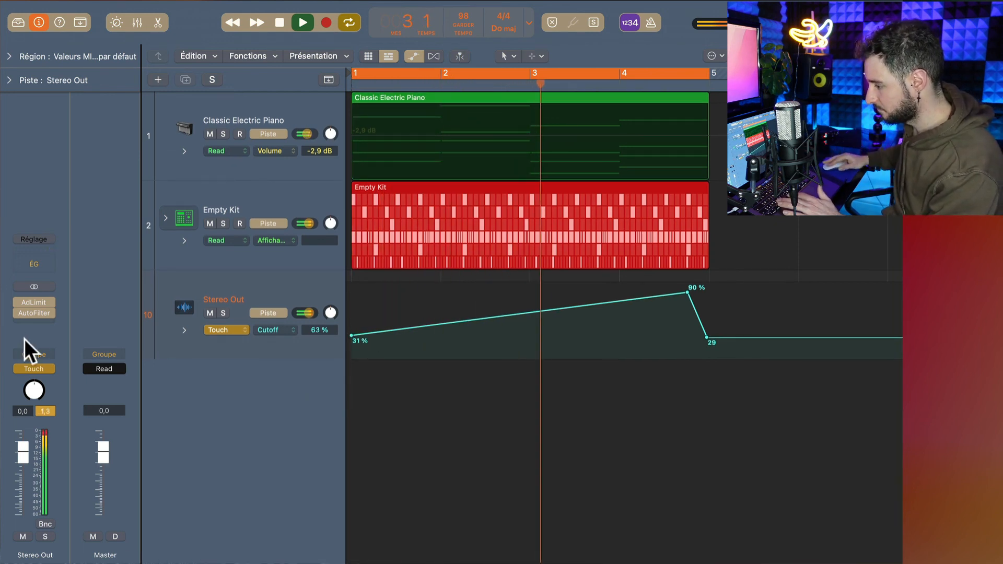
Return the Stereo Out automation mode to Read, listen to the Cutoff automation, and stop playback.
{"action": "left_click", "coordinate": [47, 367]}
{"action": "left_click", "coordinate": [56, 357]}
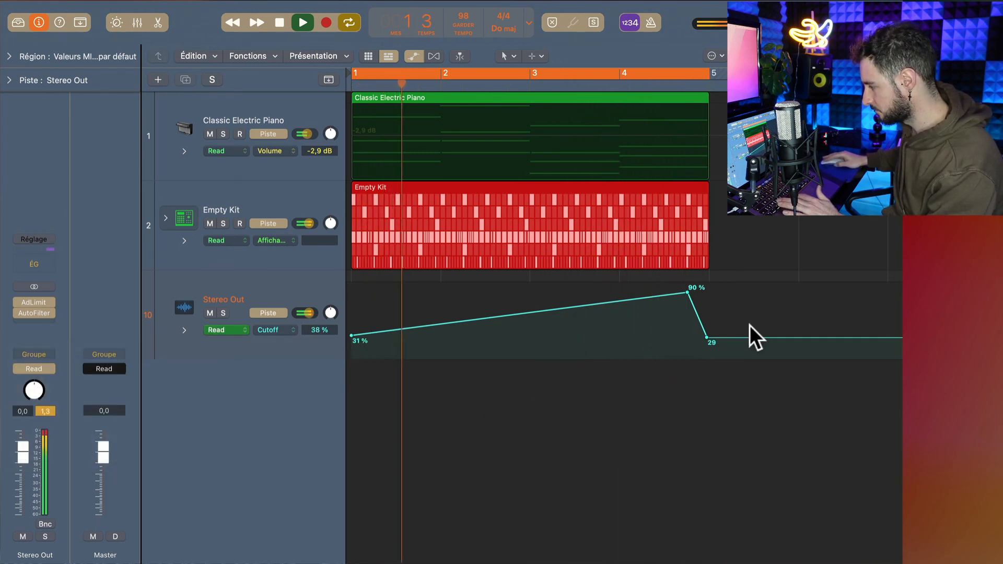
{"action": "key", "text": "space"}
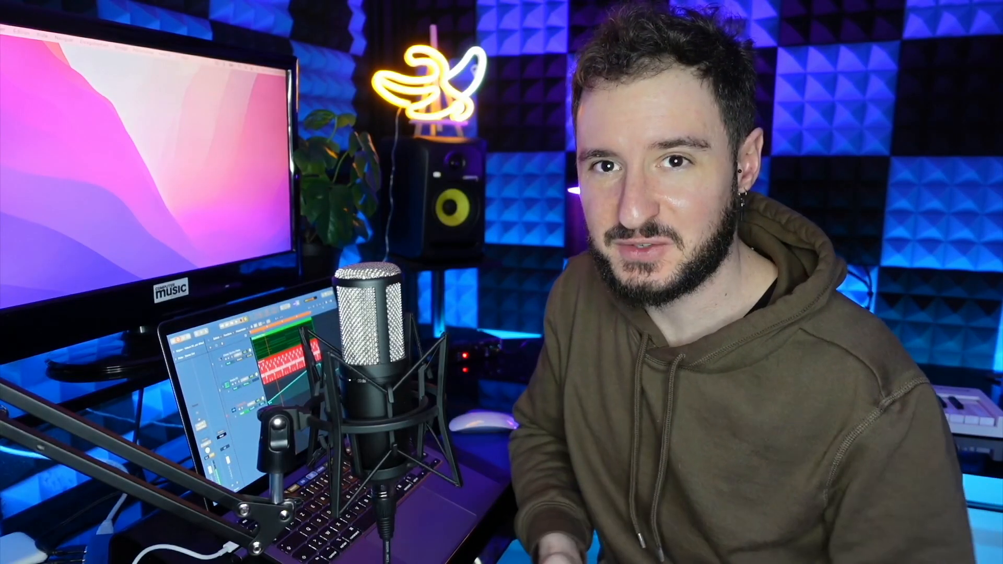